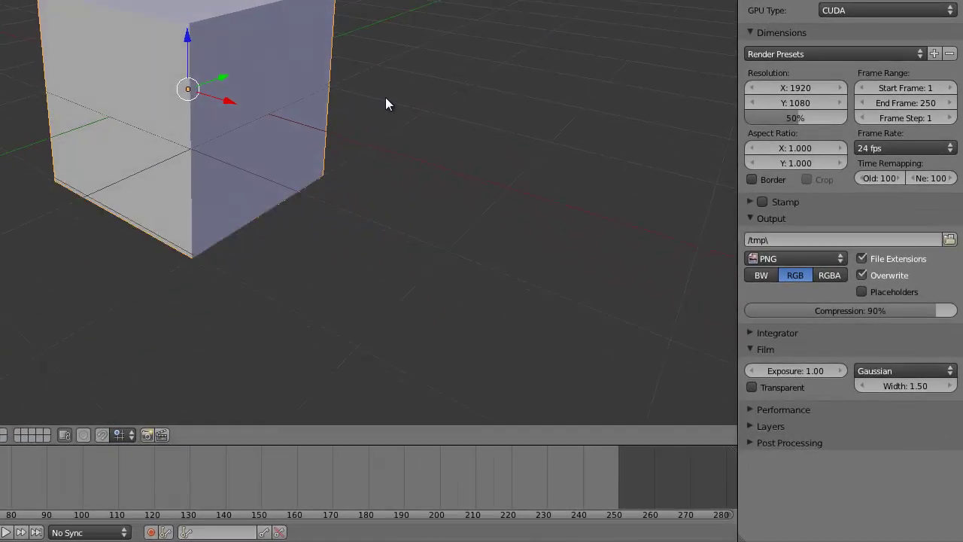
Orbit around the cube and keep Cycles as the render engine
{"action": "middle_click_drag", "start_coordinate": [385, 97], "coordinate": [372, 96]}
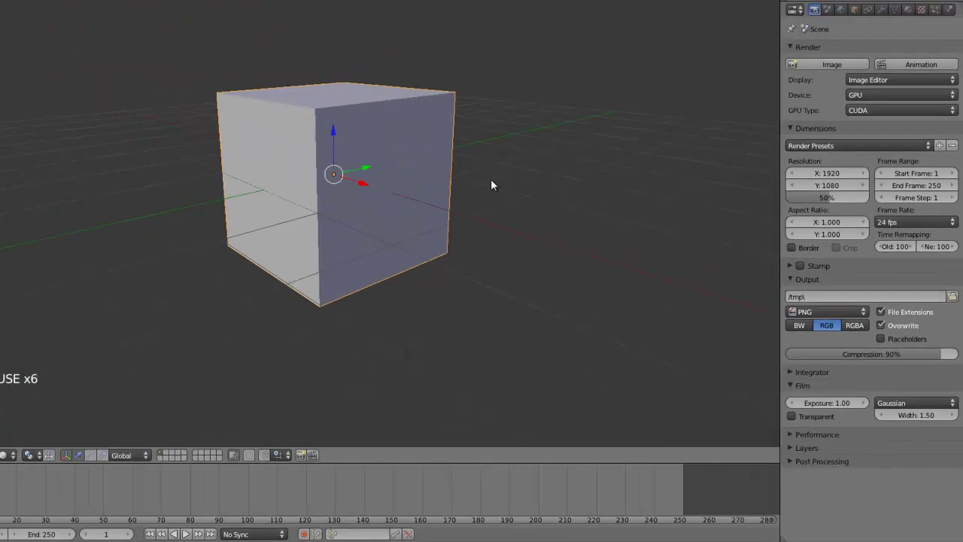
{"action": "scroll", "coordinate": [377, 98], "scroll_direction": "up", "scroll_amount": 2}
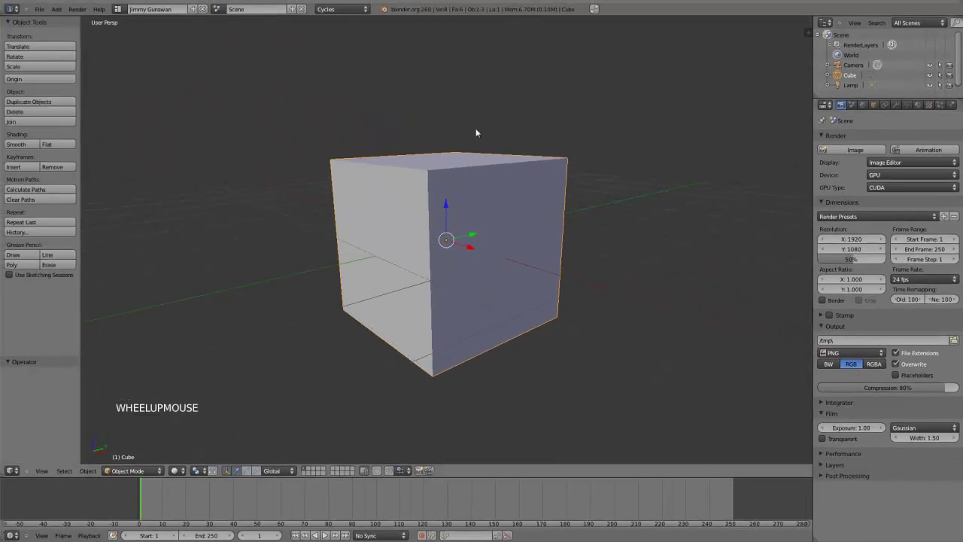
{"action": "middle_click_drag", "start_coordinate": [411, 129], "coordinate": [420, 139]}
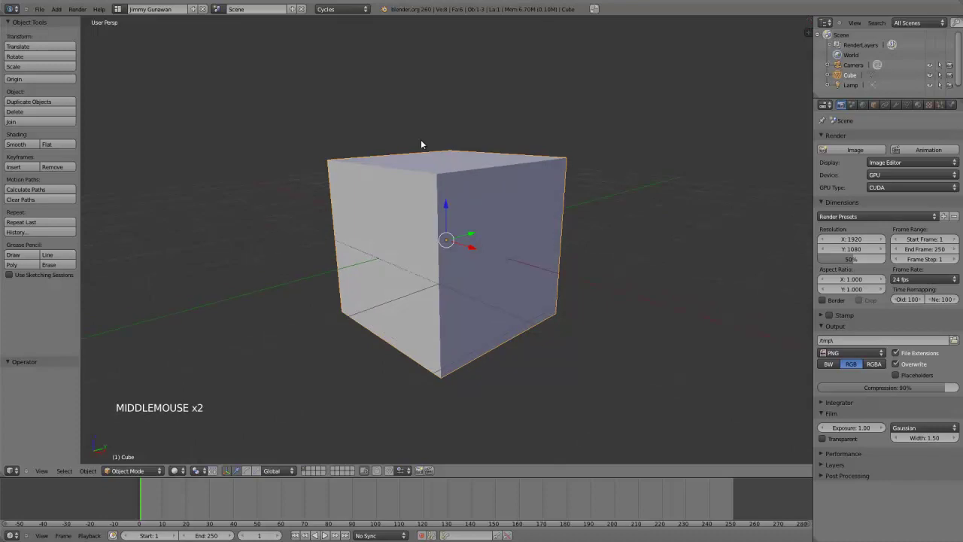
{"action": "left_click", "coordinate": [327, 10]}
{"action": "left_click", "coordinate": [328, 42]}
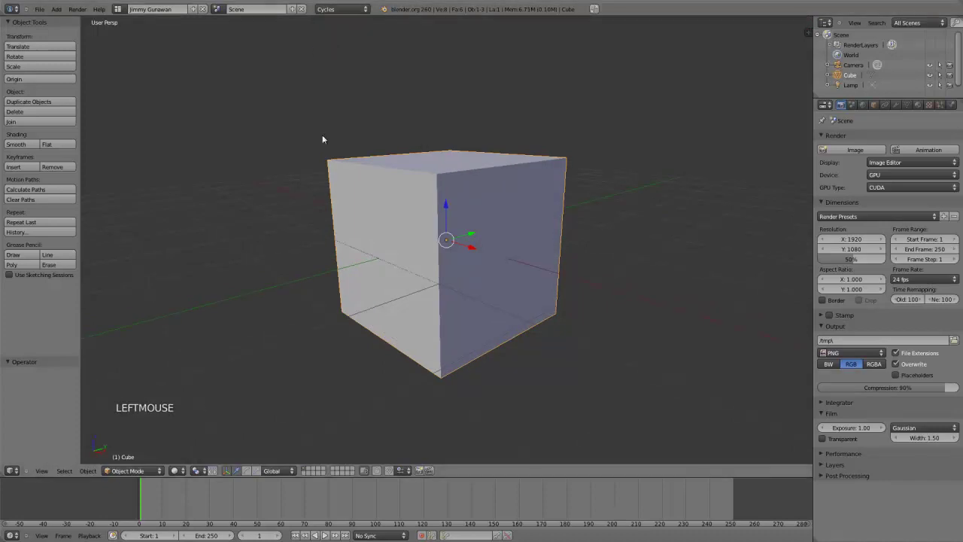
{"action": "middle_click_drag", "start_coordinate": [322, 140], "coordinate": [327, 172]}
Preview the cube in Cycles rendered shading, then return the viewport to solid shading
{"action": "left_click", "coordinate": [181, 473]}
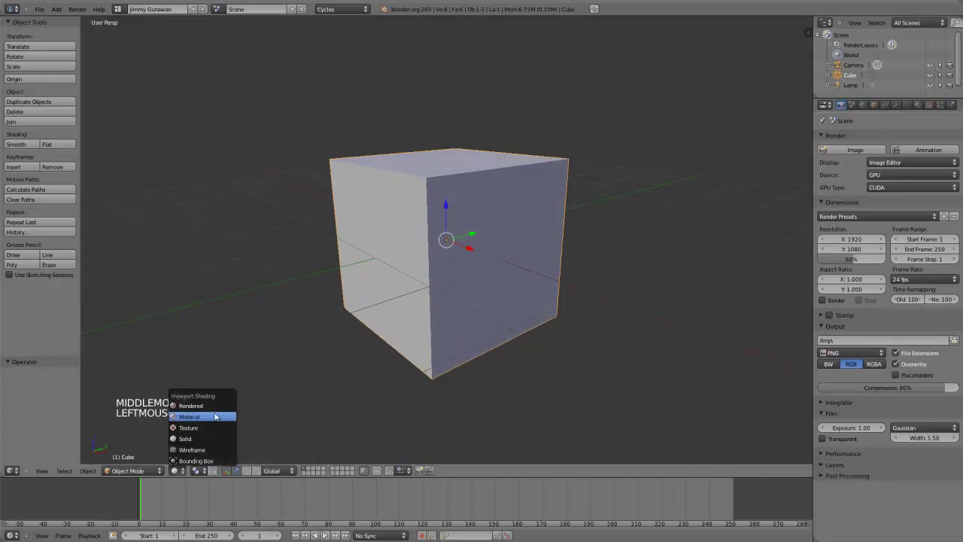
{"action": "left_click", "coordinate": [218, 402]}
{"action": "middle_click_drag", "start_coordinate": [387, 340], "coordinate": [417, 336]}
{"action": "left_click", "coordinate": [177, 470]}
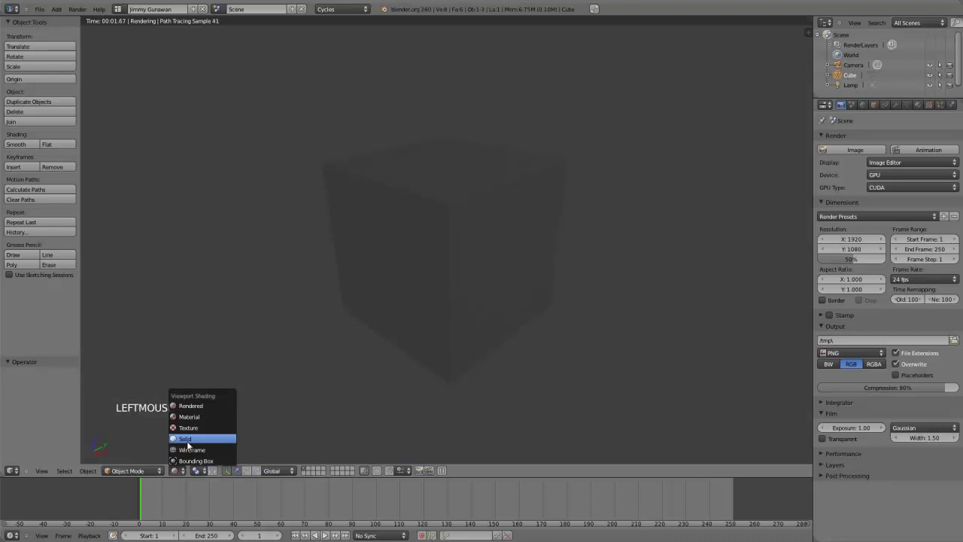
{"action": "left_click", "coordinate": [186, 440]}
{"action": "middle_click_drag", "start_coordinate": [473, 310], "coordinate": [541, 260]}
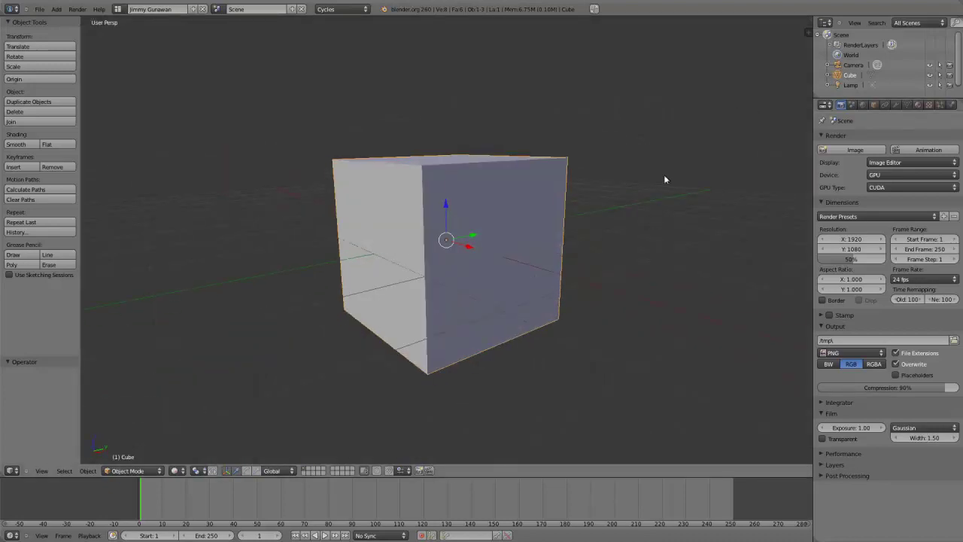
{"action": "middle_click_drag", "start_coordinate": [668, 175], "coordinate": [667, 169]}
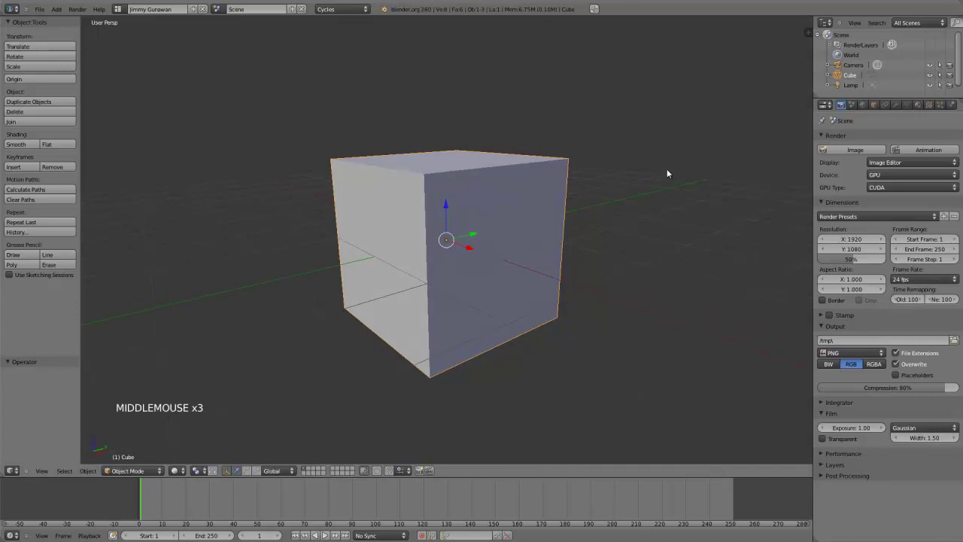
Turn on world nodes and plug an Environment Texture into the Background colour
{"action": "left_click", "coordinate": [862, 105]}
{"action": "middle_click_drag", "start_coordinate": [671, 131], "coordinate": [583, 144]}
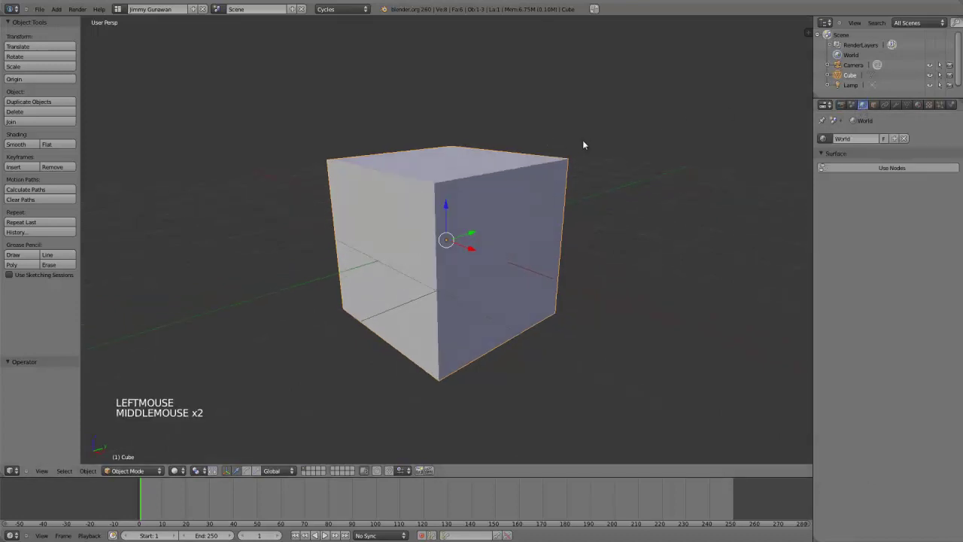
{"action": "left_click", "coordinate": [833, 167]}
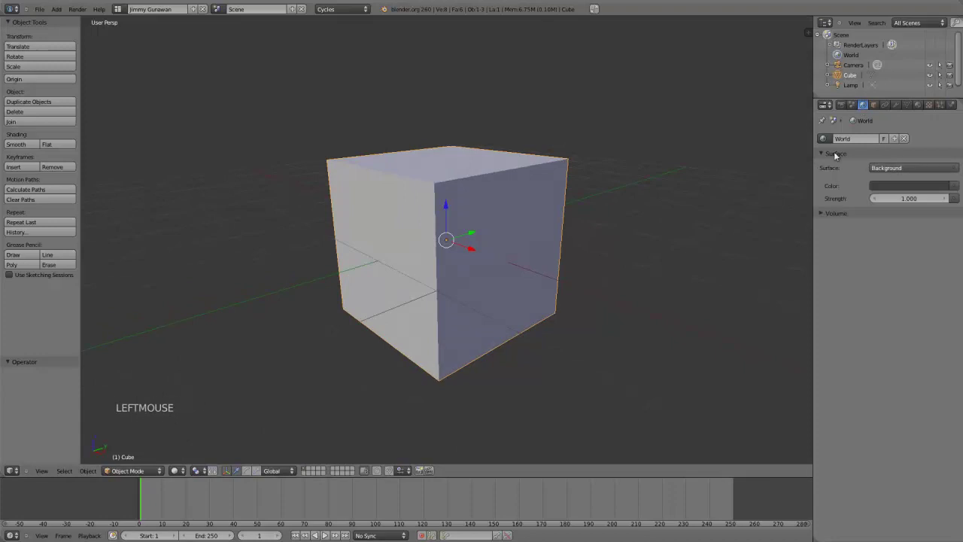
{"action": "left_click", "coordinate": [952, 187]}
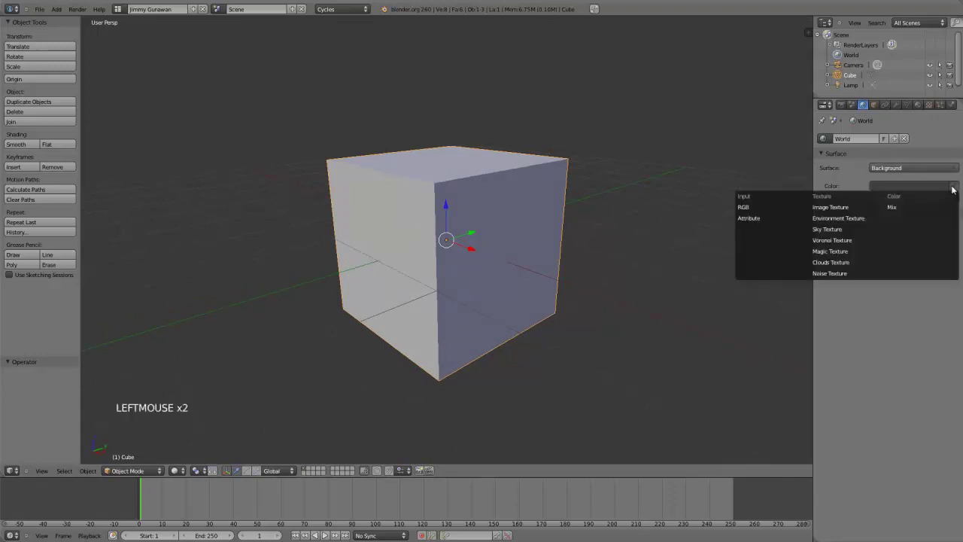
{"action": "left_click", "coordinate": [844, 218]}
{"action": "middle_click_drag", "start_coordinate": [783, 211], "coordinate": [722, 197]}
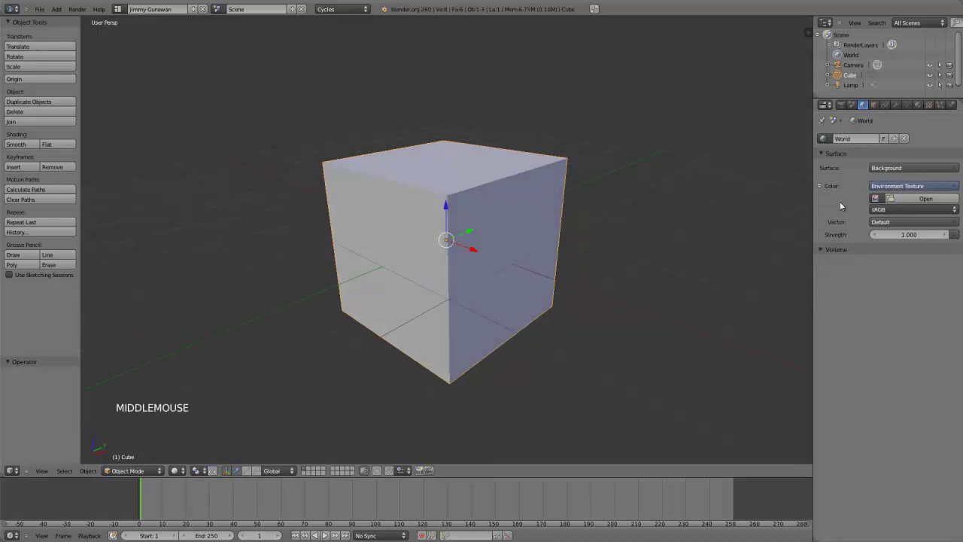
Browse to sIBL/MY360 and choose IMG_5215.jpg as the environment texture image
{"action": "left_click", "coordinate": [898, 199]}
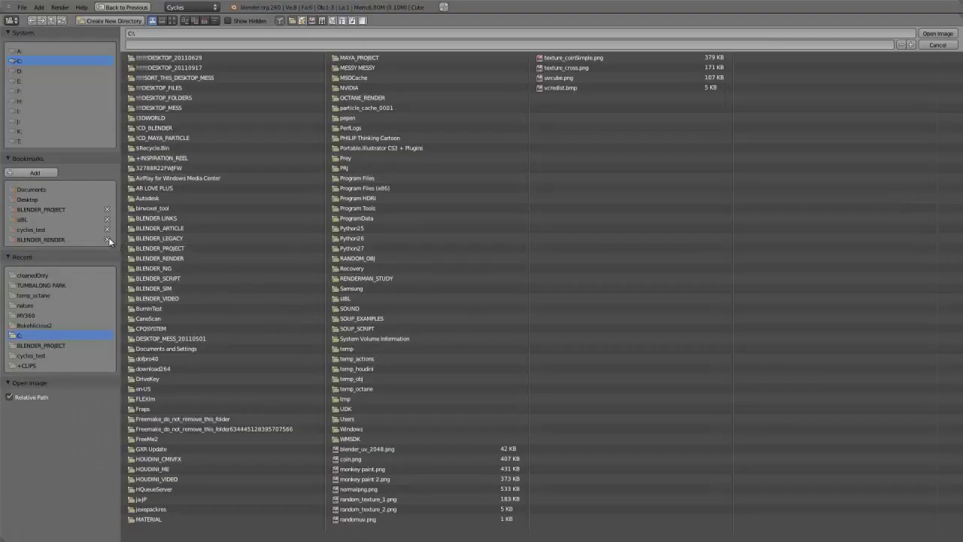
{"action": "left_click", "coordinate": [74, 220]}
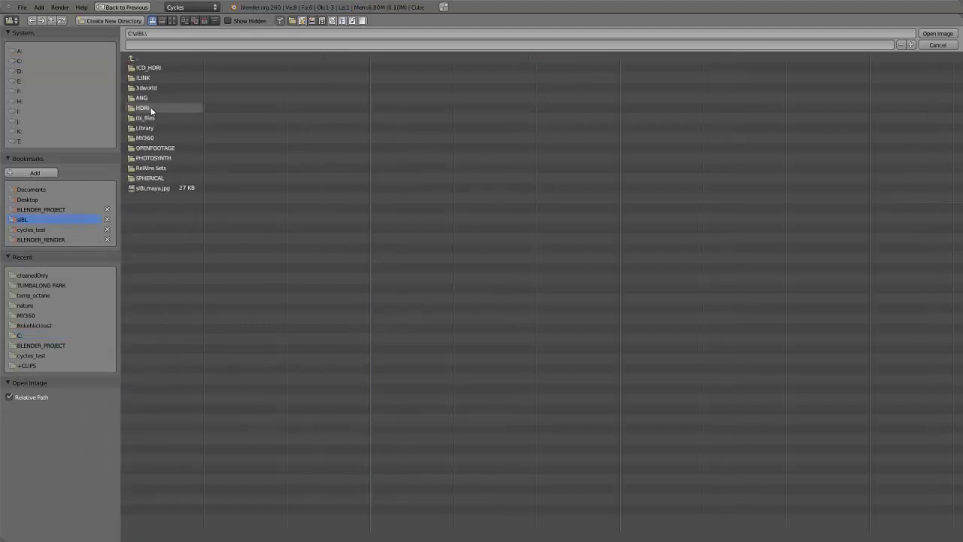
{"action": "left_click", "coordinate": [144, 138]}
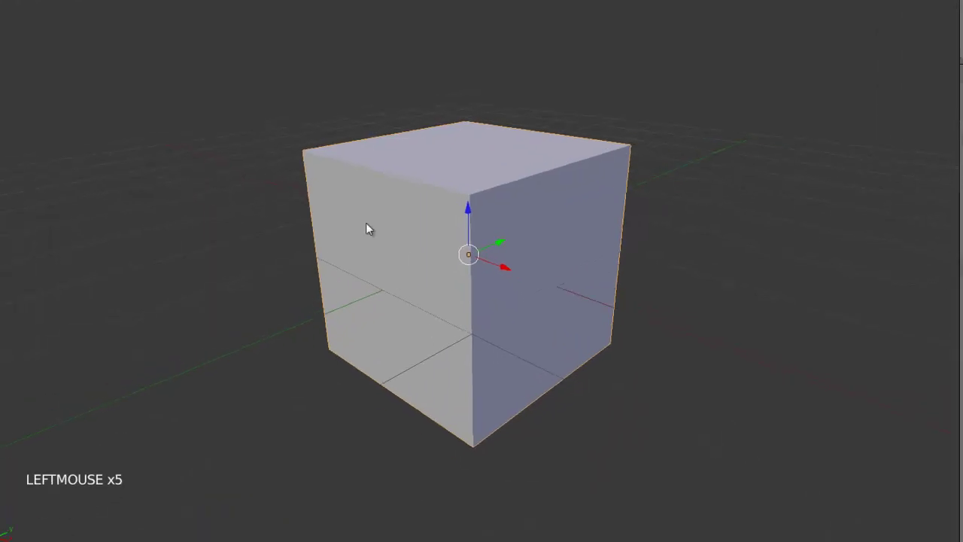
{"action": "middle_click_drag", "start_coordinate": [368, 228], "coordinate": [671, 226]}
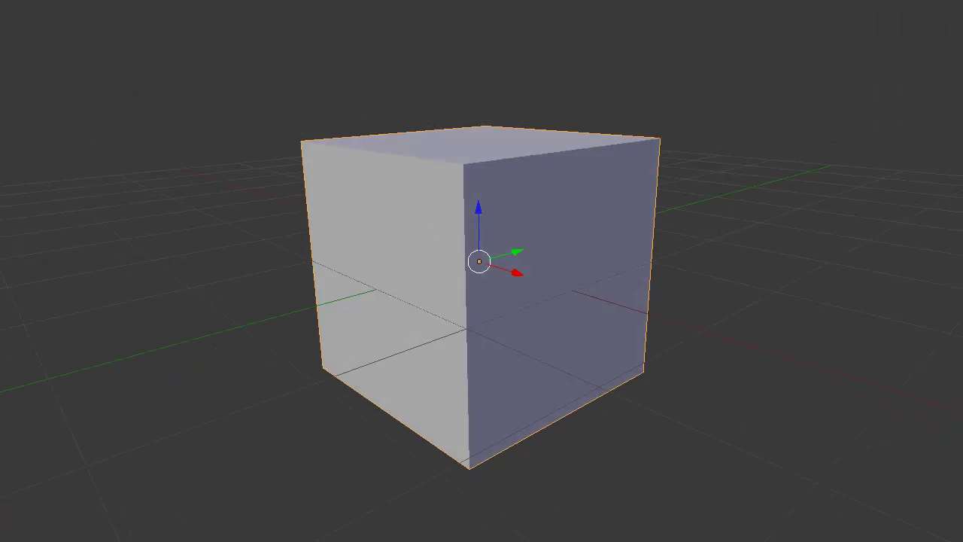
Add a Mapping node on the texture's Vector, fed by Texture Coordinate Generated
{"action": "left_click", "coordinate": [960, 252]}
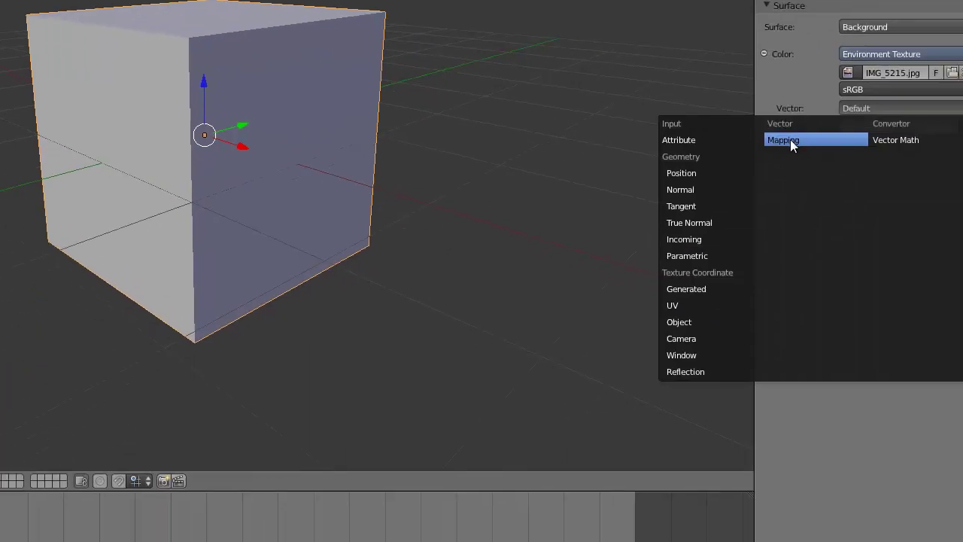
{"action": "left_click", "coordinate": [787, 141]}
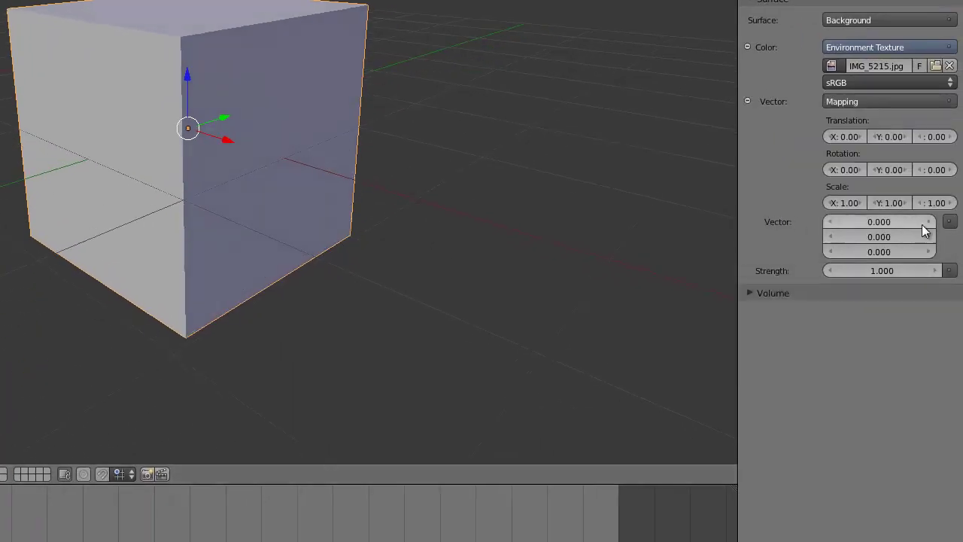
{"action": "left_click", "coordinate": [950, 221]}
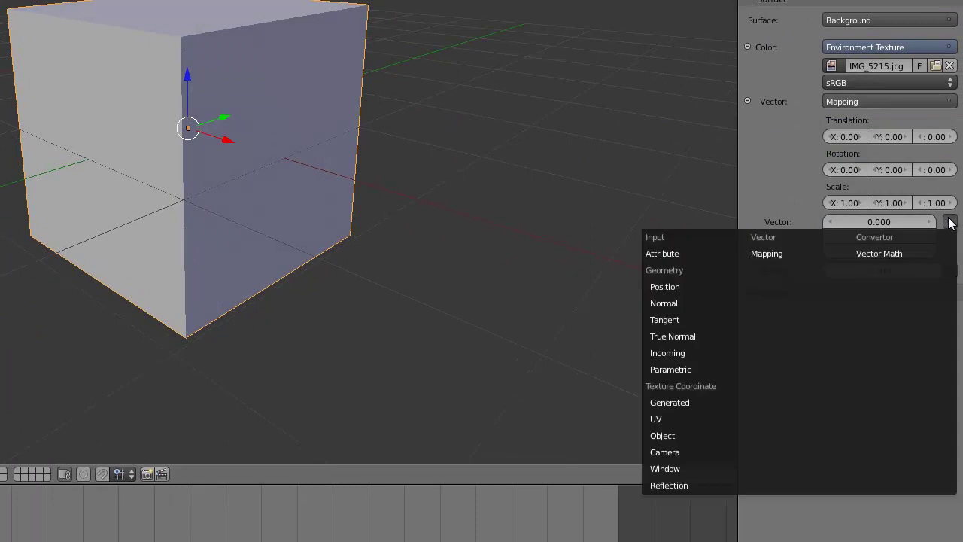
{"action": "left_click", "coordinate": [679, 404]}
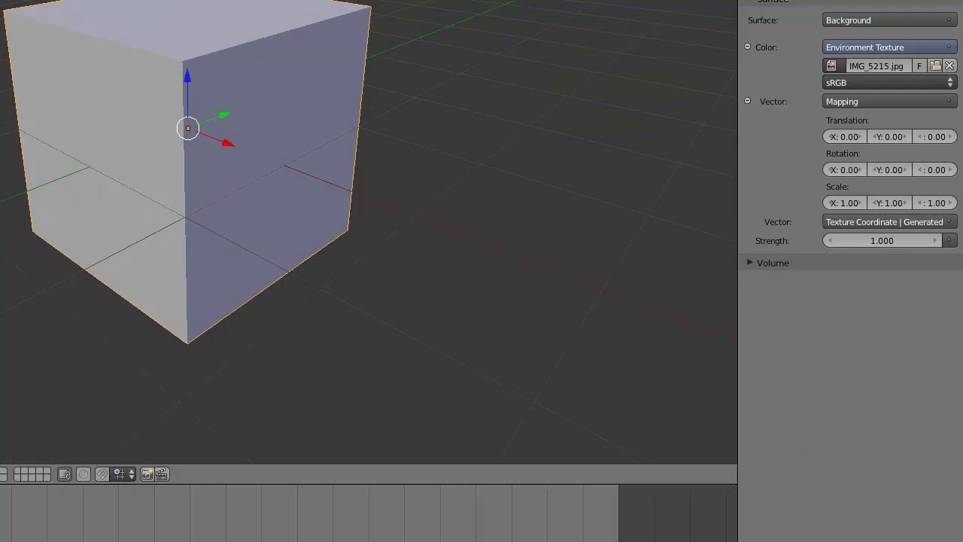
Switch to Cycles rendered preview and delete the cube, leaving the IMG_5215.jpg panorama
{"action": "key", "text": "shift+z"}
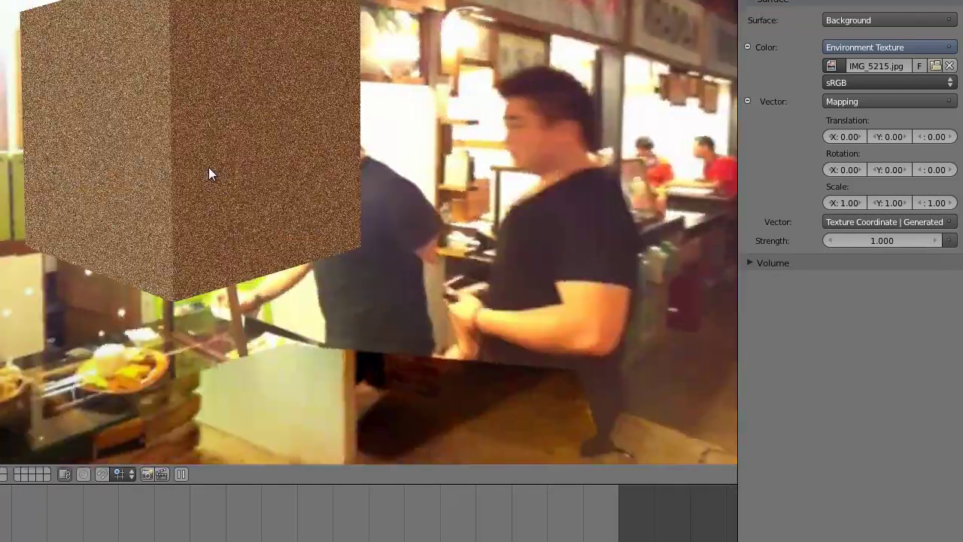
{"action": "middle_click_drag", "start_coordinate": [209, 168], "coordinate": [393, 180]}
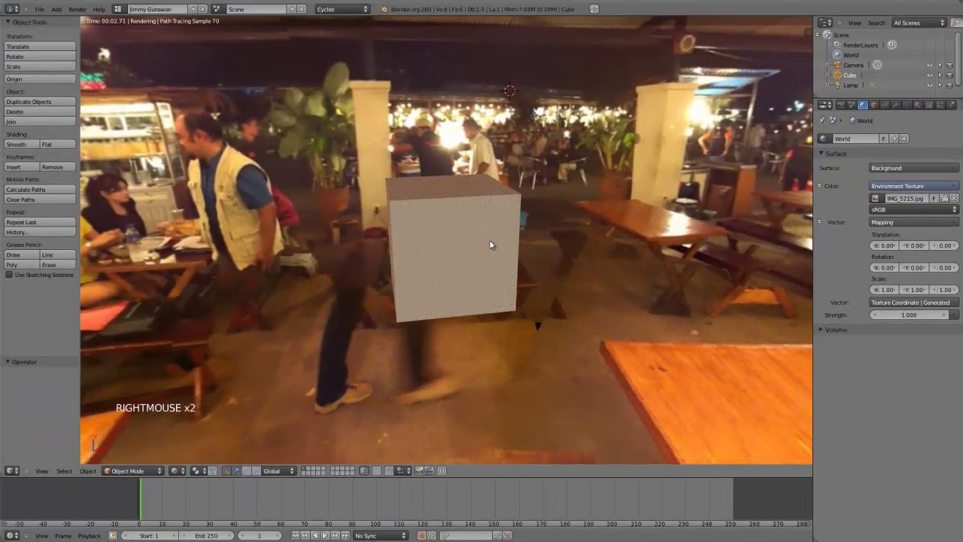
{"action": "key", "text": "Delete"}
{"action": "left_click", "coordinate": [489, 240]}
{"action": "middle_click_drag", "start_coordinate": [512, 241], "coordinate": [167, 231]}
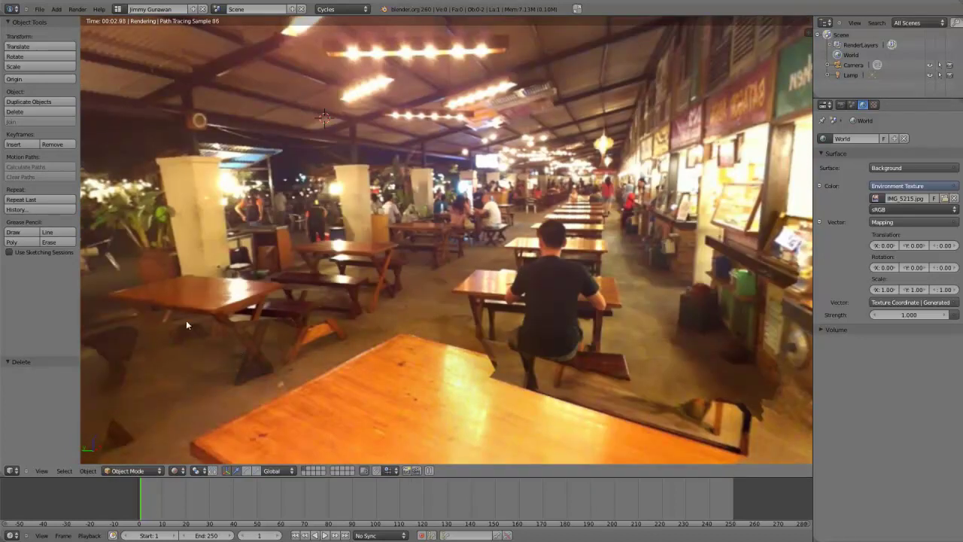
Import rave.obj from C:\temp_octane as a Wavefront OBJ model
{"action": "left_click", "coordinate": [39, 9]}
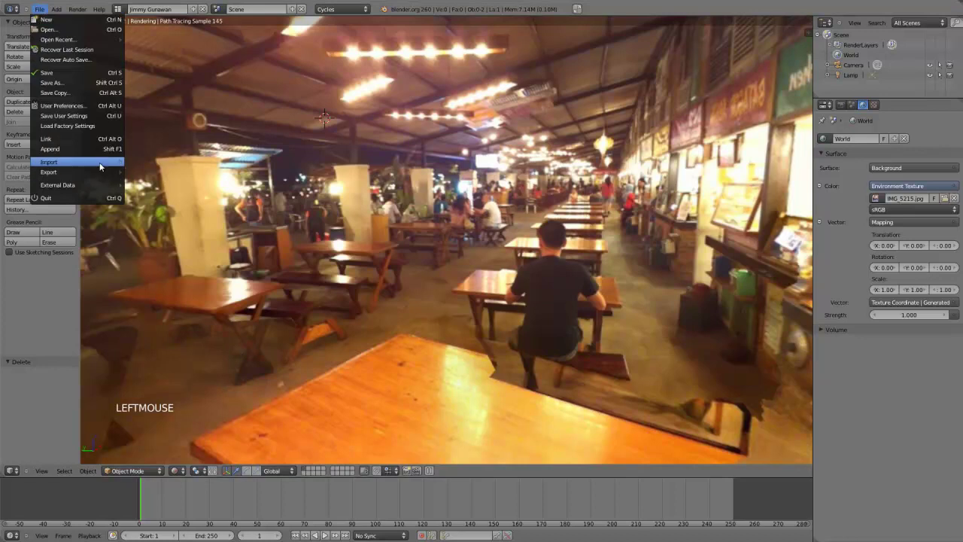
{"action": "mouse_move", "coordinate": [120, 164]}
{"action": "left_click", "coordinate": [180, 212]}
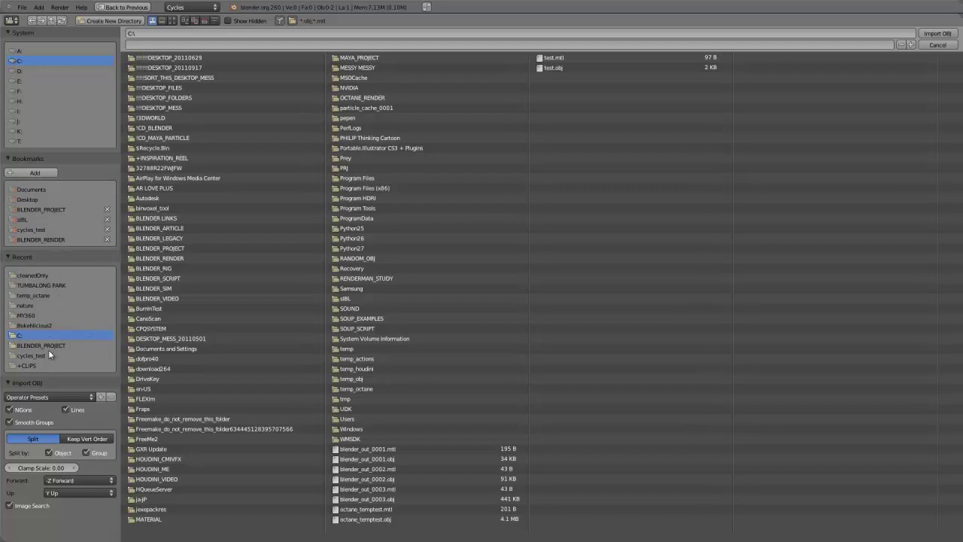
{"action": "left_click", "coordinate": [359, 389]}
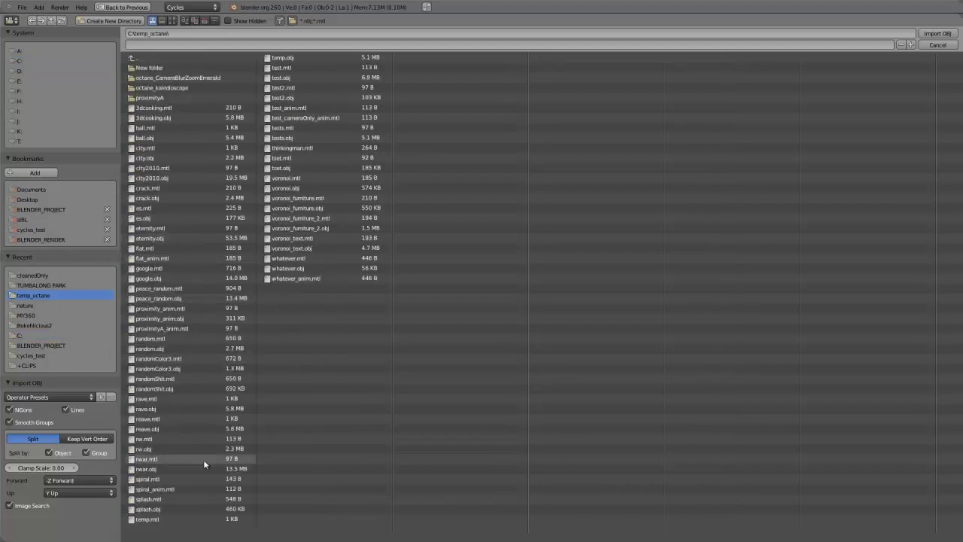
{"action": "left_click", "coordinate": [169, 408]}
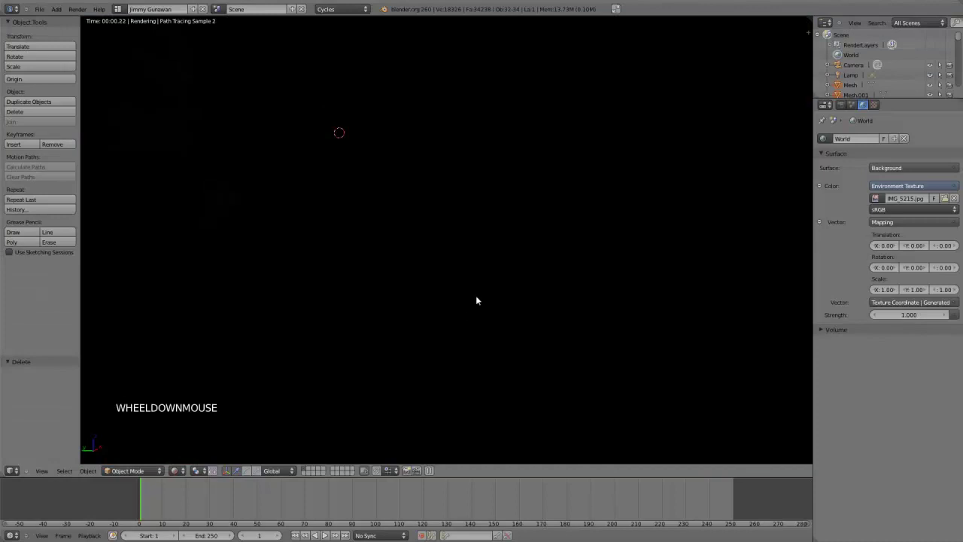
Switch to solid shading and delete the black backdrop mesh
{"action": "left_click", "coordinate": [177, 471]}
{"action": "left_click", "coordinate": [188, 438]}
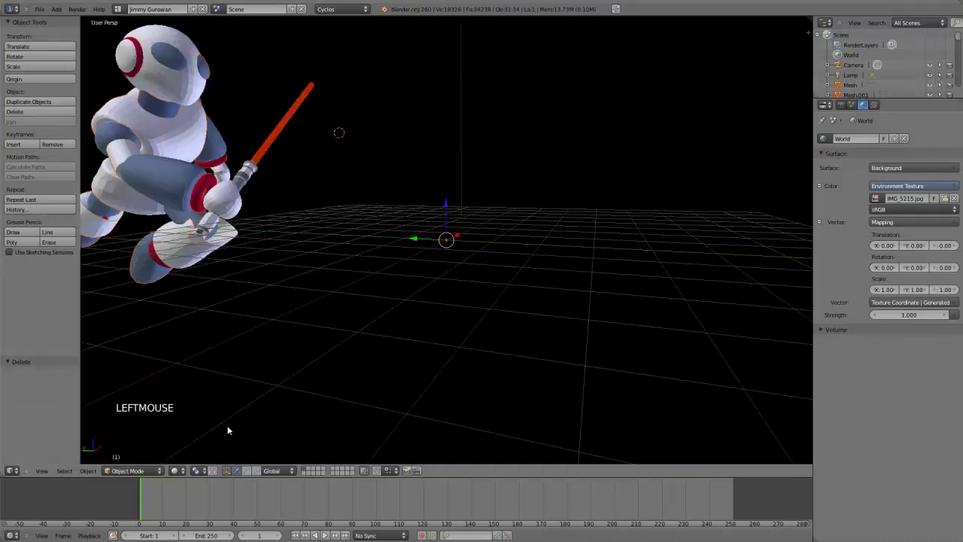
{"action": "mouse_move", "coordinate": [355, 338]}
{"action": "middle_mouse_down"}
{"action": "mouse_move", "coordinate": [367, 218]}
{"action": "mouse_move", "coordinate": [499, 265]}
{"action": "middle_mouse_up"}
{"action": "right_click", "coordinate": [367, 218]}
{"action": "key", "text": "Delete"}
Zoom, pan and orbit to frame the robot, cancelling an accidental robot rotation
{"action": "scroll", "coordinate": [499, 265], "scroll_direction": "down", "scroll_amount": 9}
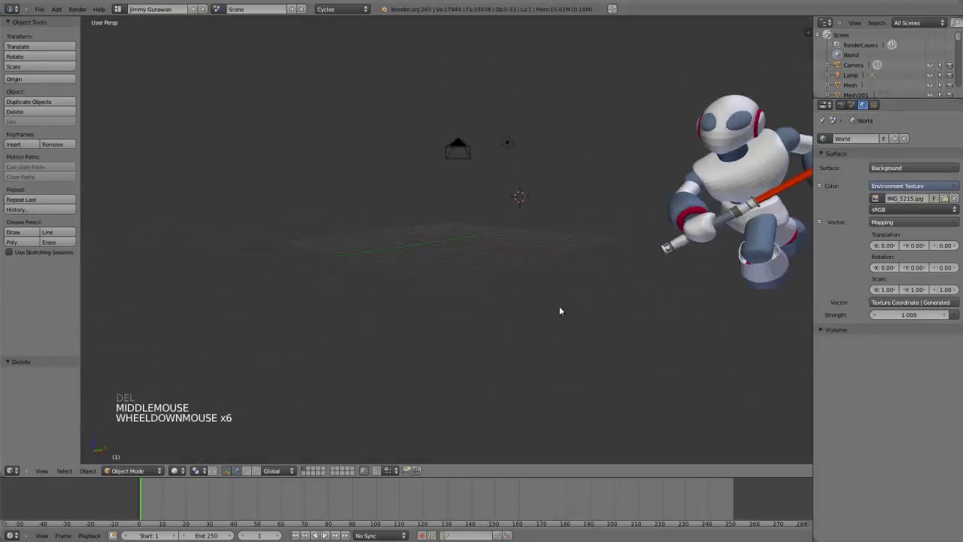
{"action": "middle_click_drag", "start_coordinate": [579, 281], "coordinate": [481, 305], "text": "shift"}
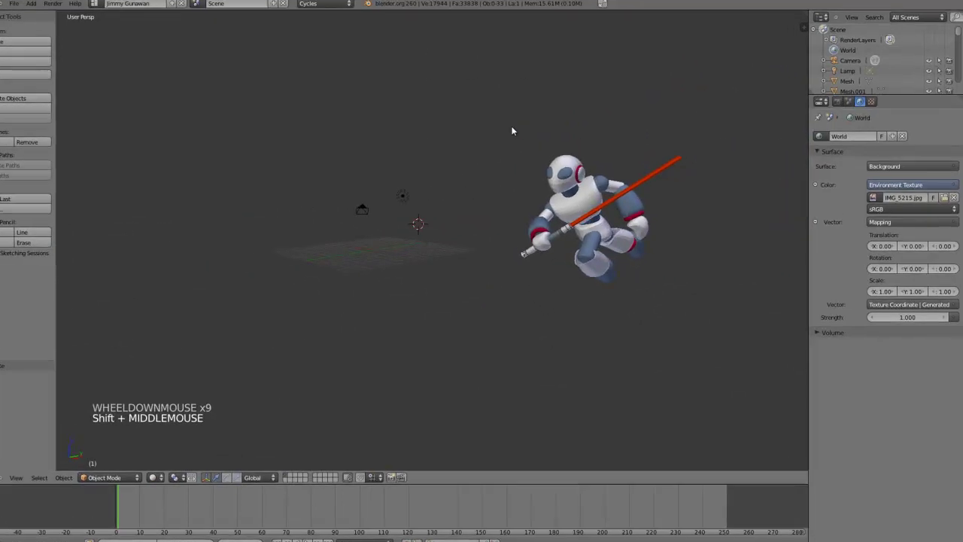
{"action": "left_click", "coordinate": [511, 125]}
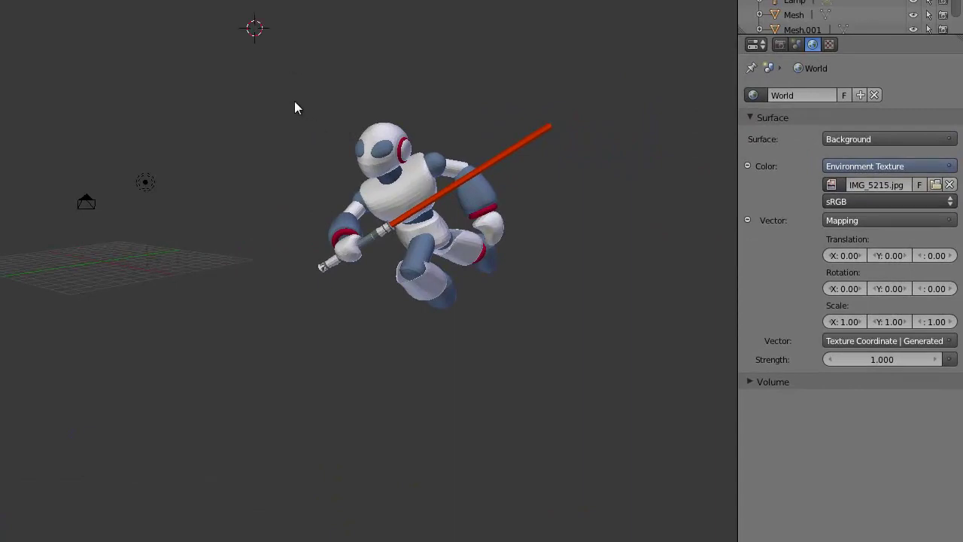
{"action": "middle_click_drag", "start_coordinate": [294, 100], "coordinate": [295, 88]}
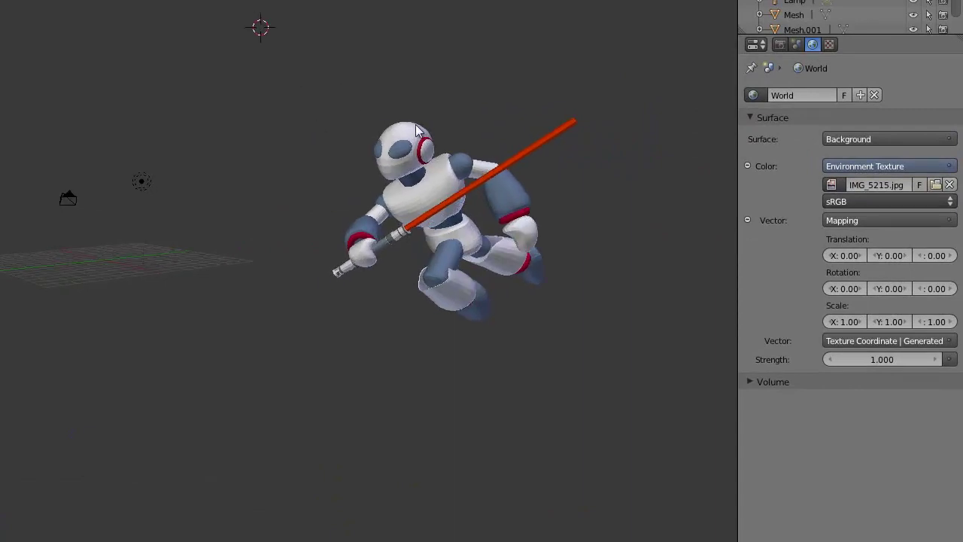
{"action": "right_click", "coordinate": [356, 101]}
{"action": "middle_click_drag", "start_coordinate": [332, 59], "coordinate": [337, 86]}
{"action": "mouse_move", "coordinate": [201, 108]}
{"action": "left_mouse_down", "text": "ctrl"}
{"action": "mouse_move", "coordinate": [647, 188]}
{"action": "mouse_move", "coordinate": [280, 65]}
{"action": "left_mouse_up", "text": "ctrl"}
{"action": "middle_click_drag", "start_coordinate": [280, 64], "coordinate": [252, 163]}
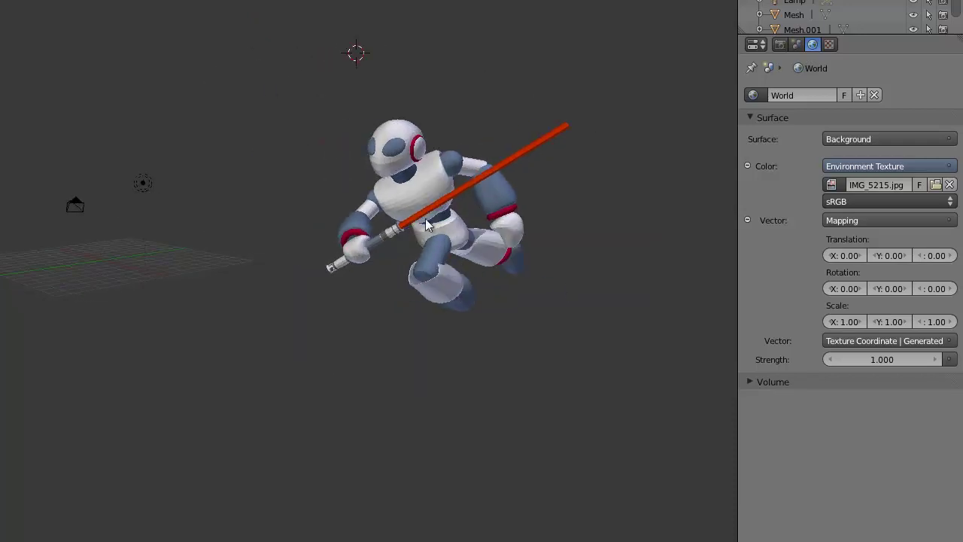
{"action": "middle_click_drag", "start_coordinate": [339, 213], "coordinate": [317, 240]}
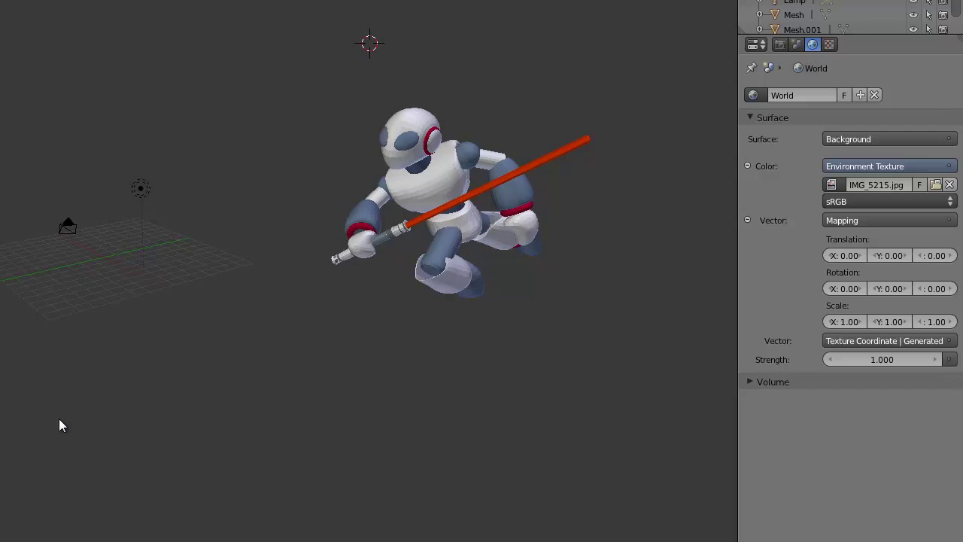
Select the robot mesh and switch the viewport to live rendered shading
{"action": "right_click", "coordinate": [413, 194]}
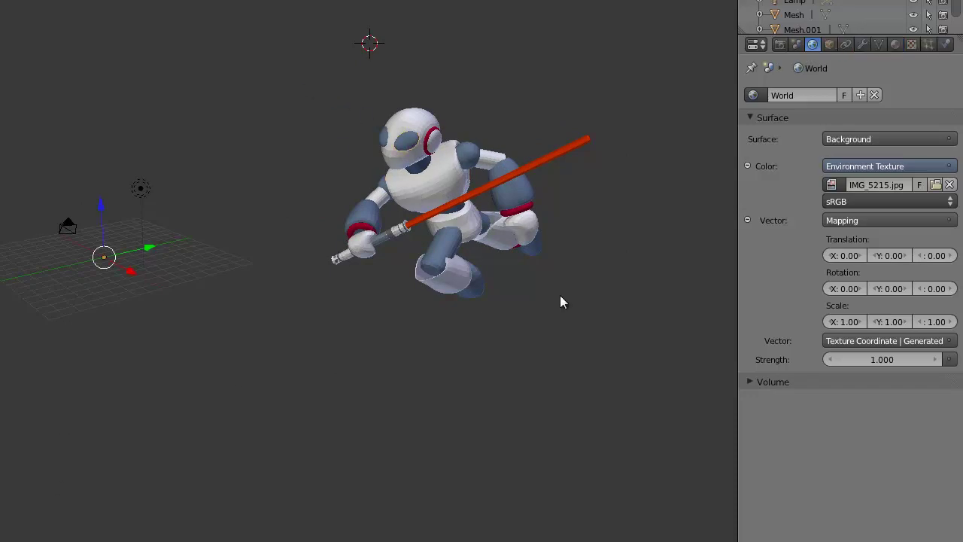
{"action": "middle_click_drag", "start_coordinate": [443, 265], "coordinate": [407, 257]}
{"action": "key", "text": "alt+z"}
{"action": "key", "text": "alt+z"}
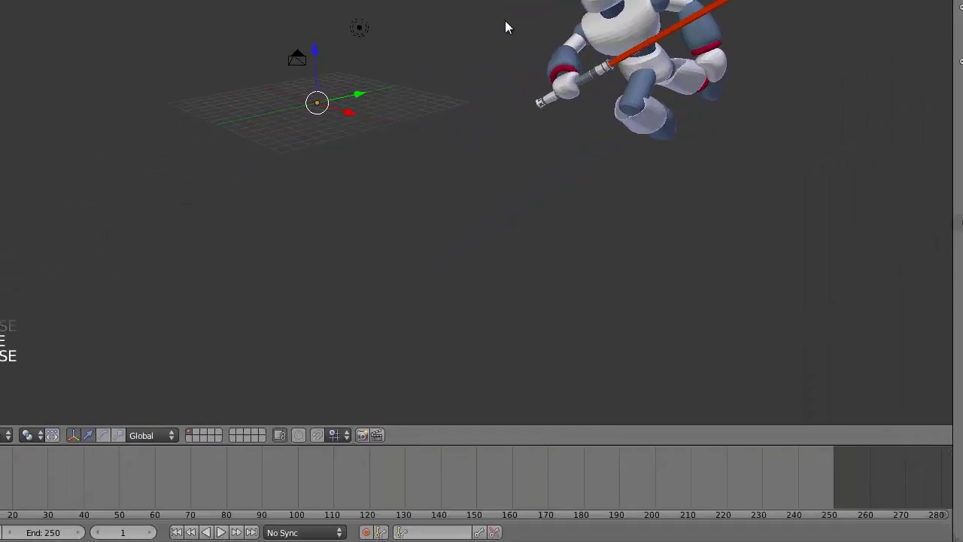
{"action": "left_click", "coordinate": [28, 436]}
{"action": "left_click", "coordinate": [22, 340]}
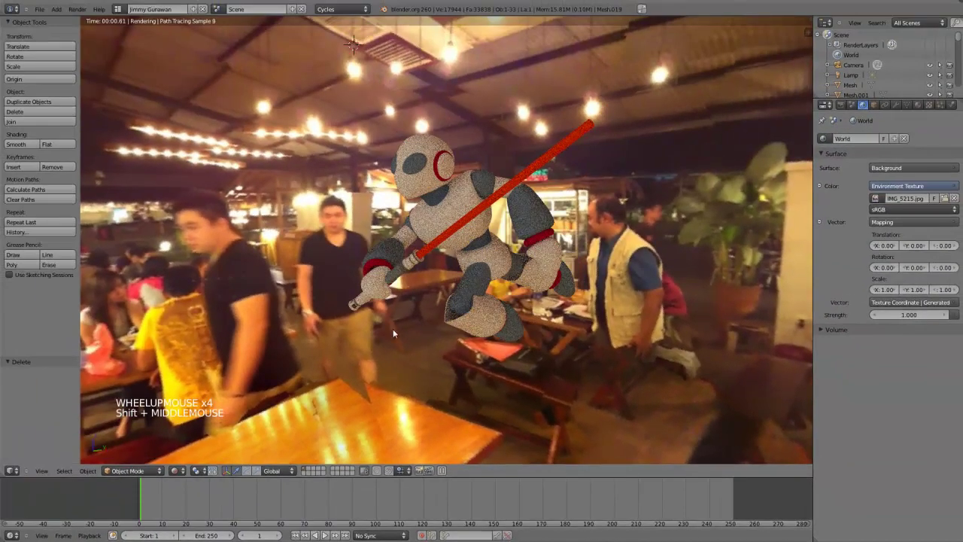
Zoom and orbit the rendered view around the robot, then select the sword blade
{"action": "middle_click_drag", "start_coordinate": [372, 332], "coordinate": [437, 320]}
{"action": "scroll", "coordinate": [436, 320], "scroll_direction": "up", "scroll_amount": 2}
{"action": "right_click", "coordinate": [458, 251]}
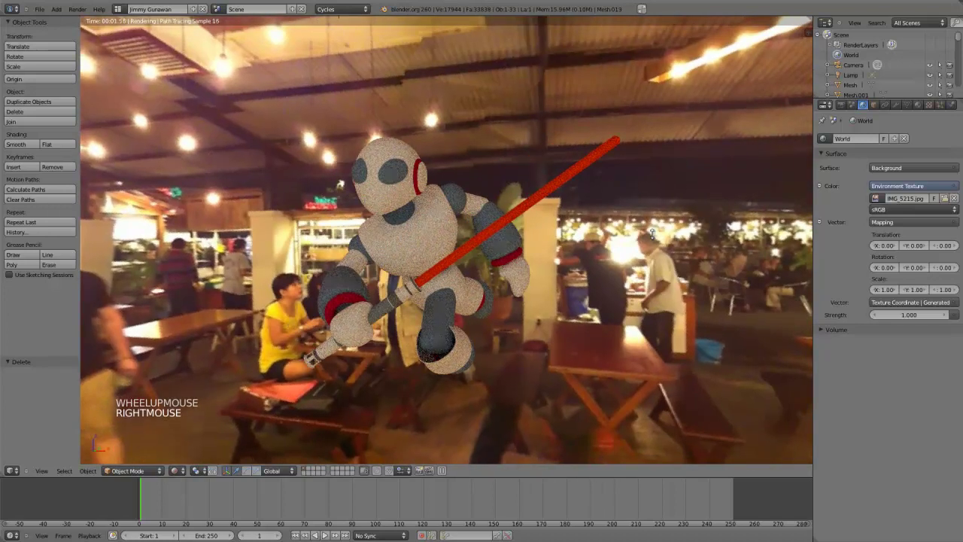
Give the sword blade a node-based Emission material with strength 63.280
{"action": "left_click", "coordinate": [917, 104]}
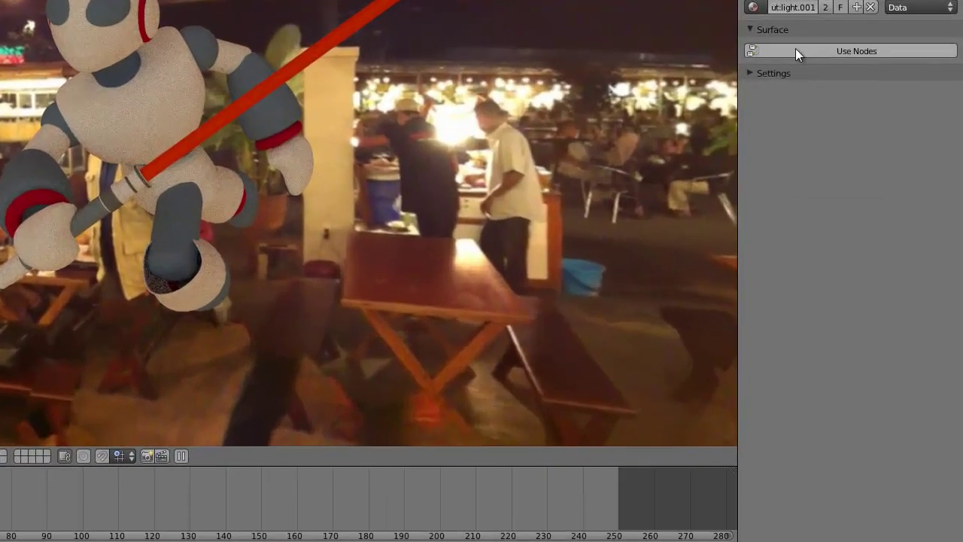
{"action": "left_click", "coordinate": [851, 196]}
{"action": "left_click", "coordinate": [883, 196]}
{"action": "left_click", "coordinate": [781, 199]}
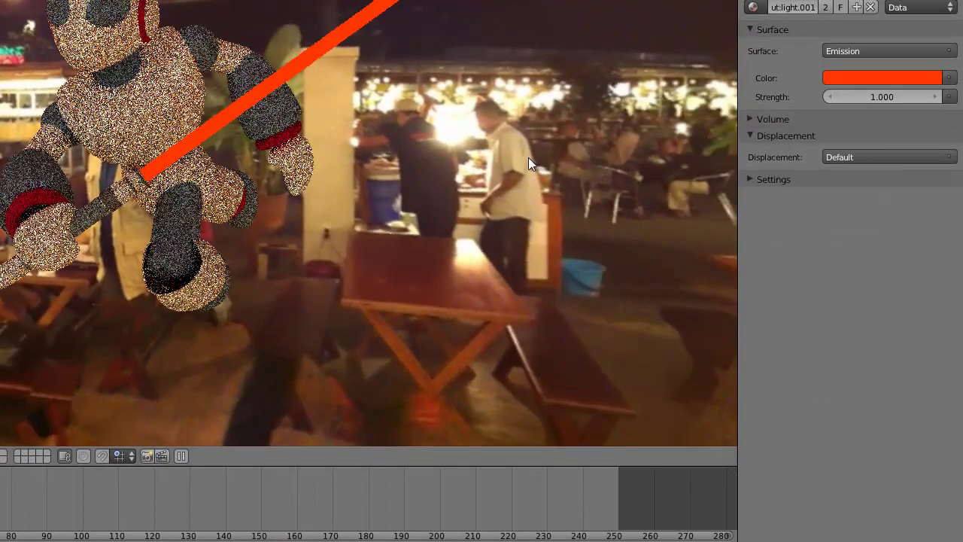
{"action": "left_click_drag", "start_coordinate": [856, 94], "coordinate": [926, 95]}
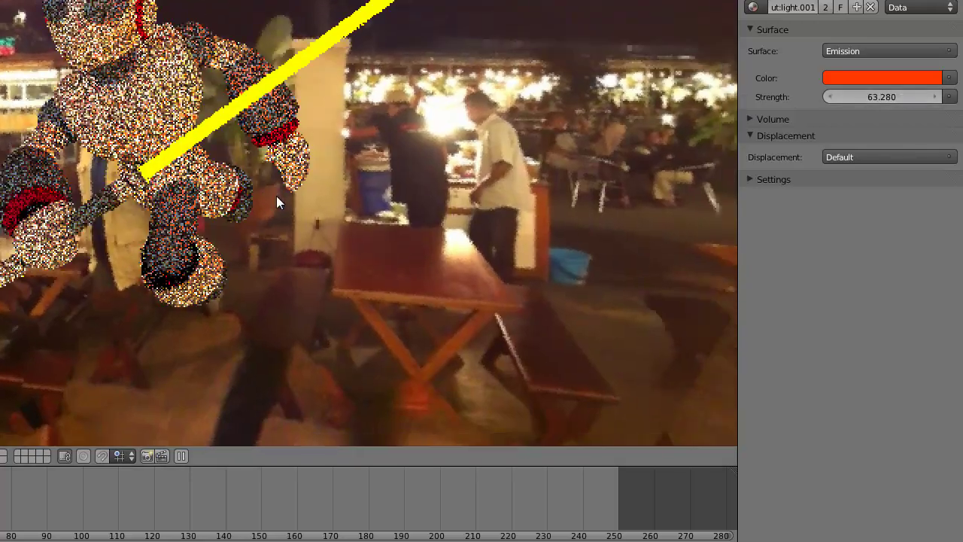
{"action": "mouse_move", "coordinate": [277, 196]}
{"action": "middle_mouse_down"}
{"action": "mouse_move", "coordinate": [199, 165]}
{"action": "mouse_move", "coordinate": [273, 190]}
{"action": "middle_mouse_up"}
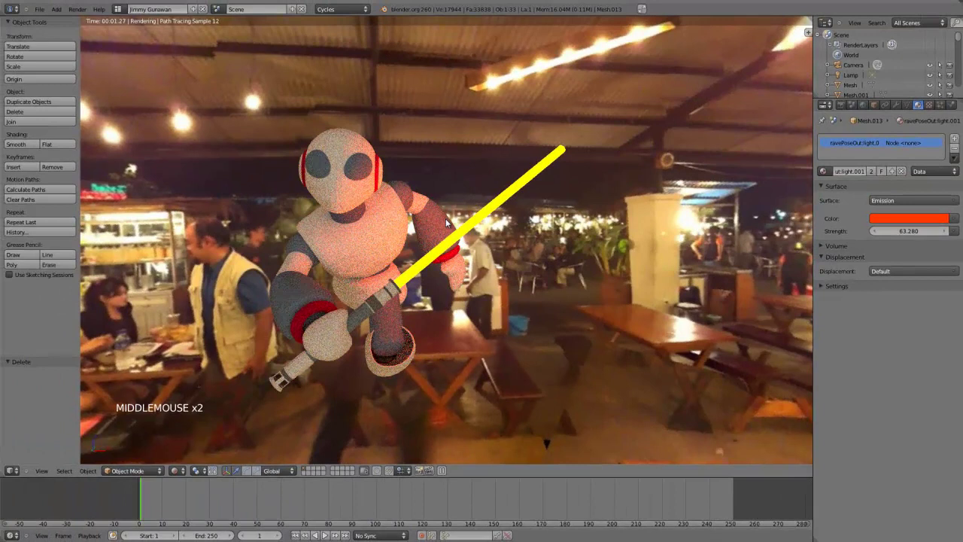
Select the robot body and give it a node-based Glossy BSDF with roughness 0.252
{"action": "right_click", "coordinate": [446, 218]}
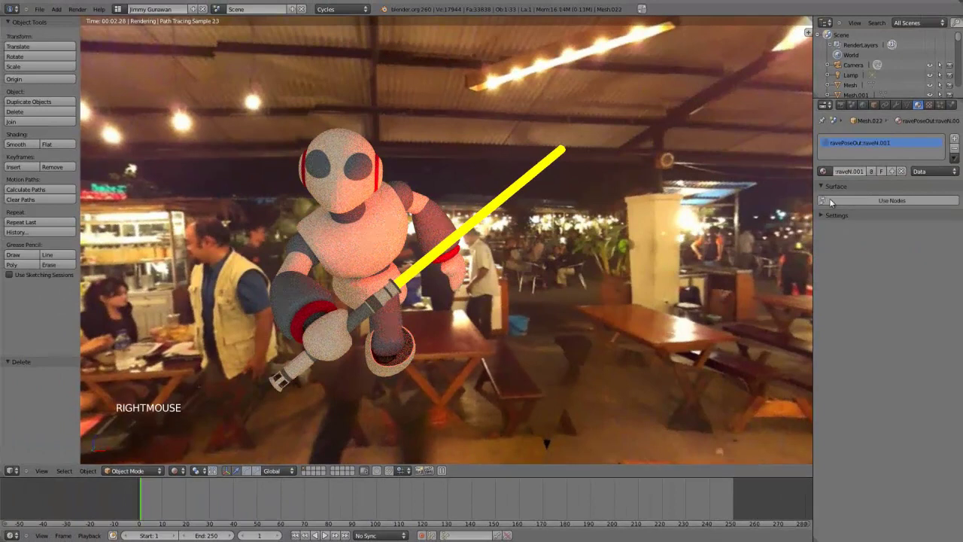
{"action": "left_click", "coordinate": [893, 200]}
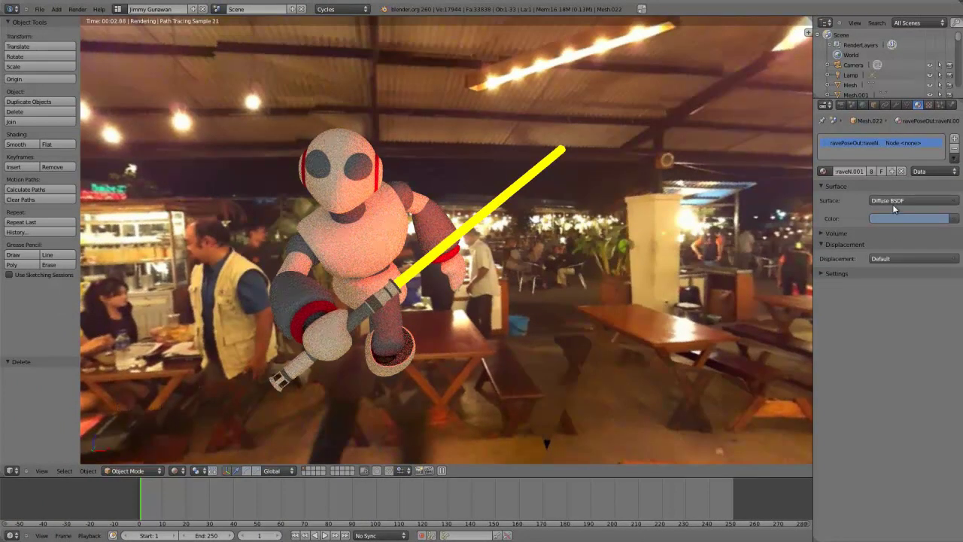
{"action": "left_click", "coordinate": [894, 205]}
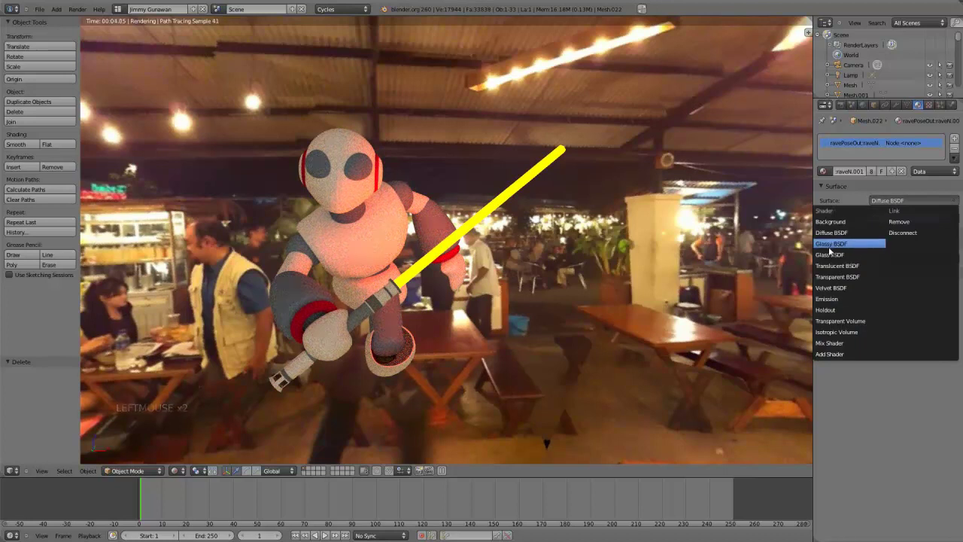
{"action": "left_click", "coordinate": [831, 244]}
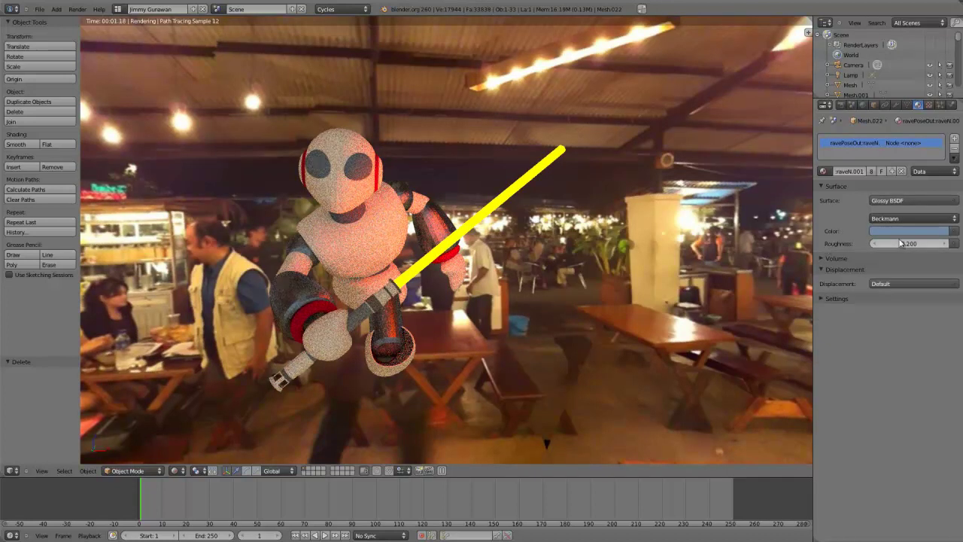
{"action": "left_click", "coordinate": [910, 245]}
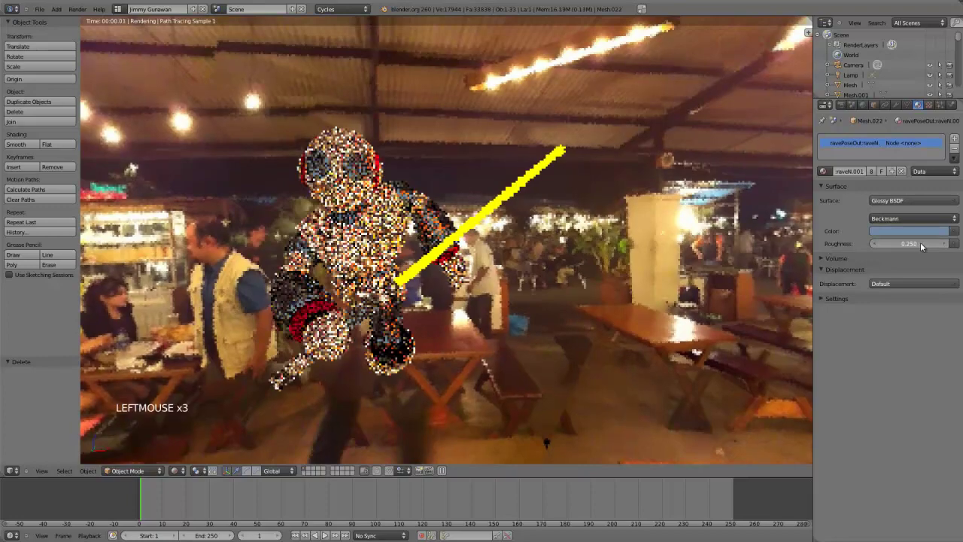
{"action": "middle_click_drag", "start_coordinate": [535, 268], "coordinate": [514, 272]}
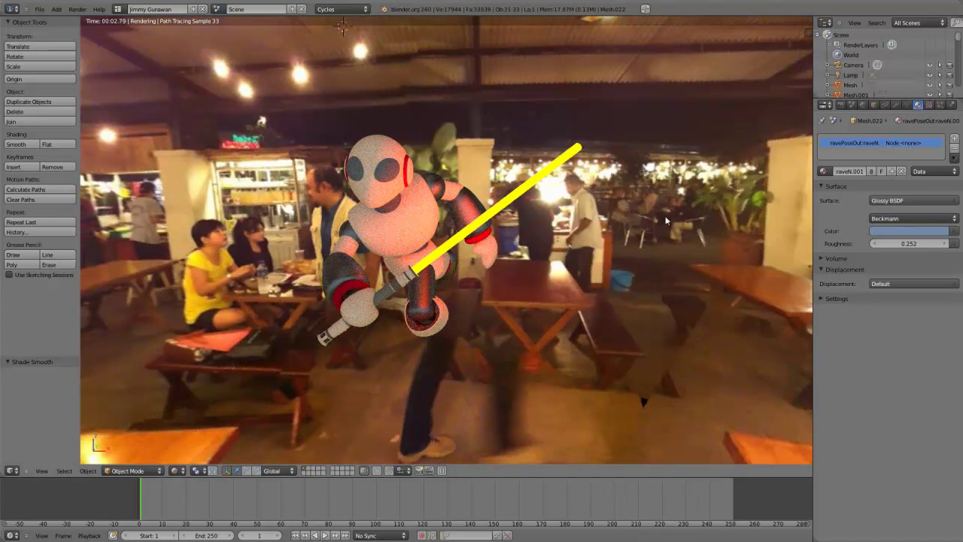
Load panorama.jpg from sIBL/MY360/TUMBALONG PARK as the world environment image
{"action": "middle_click_drag", "start_coordinate": [797, 186], "coordinate": [937, 110]}
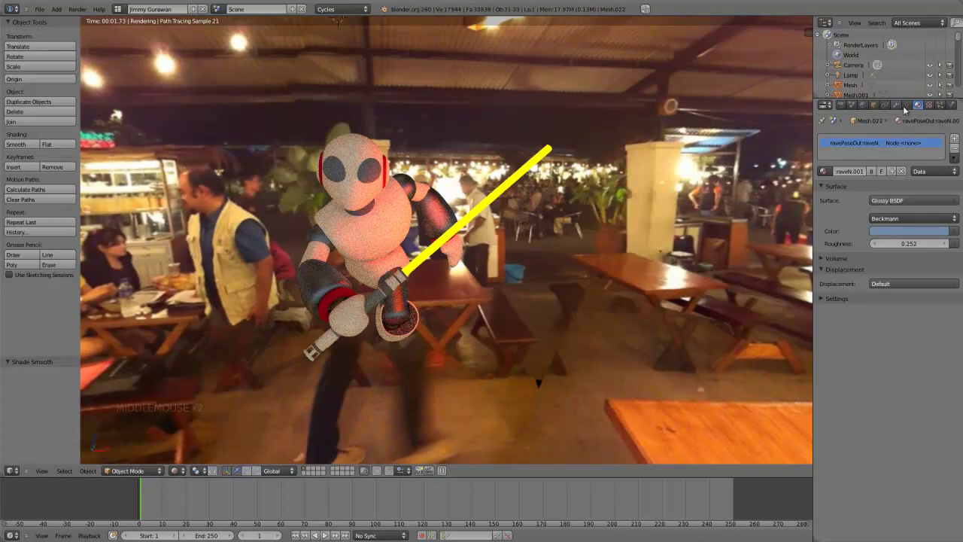
{"action": "left_click", "coordinate": [865, 105]}
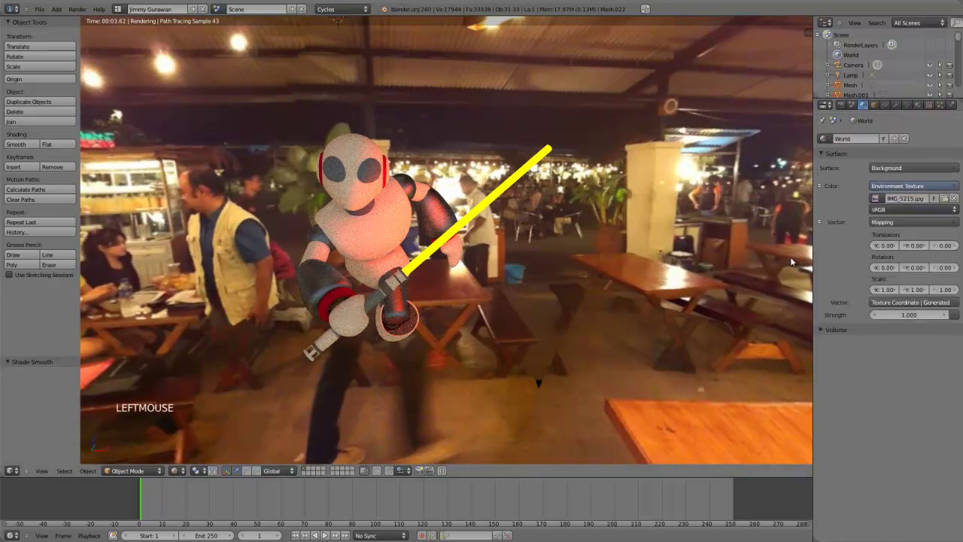
{"action": "left_click", "coordinate": [945, 199]}
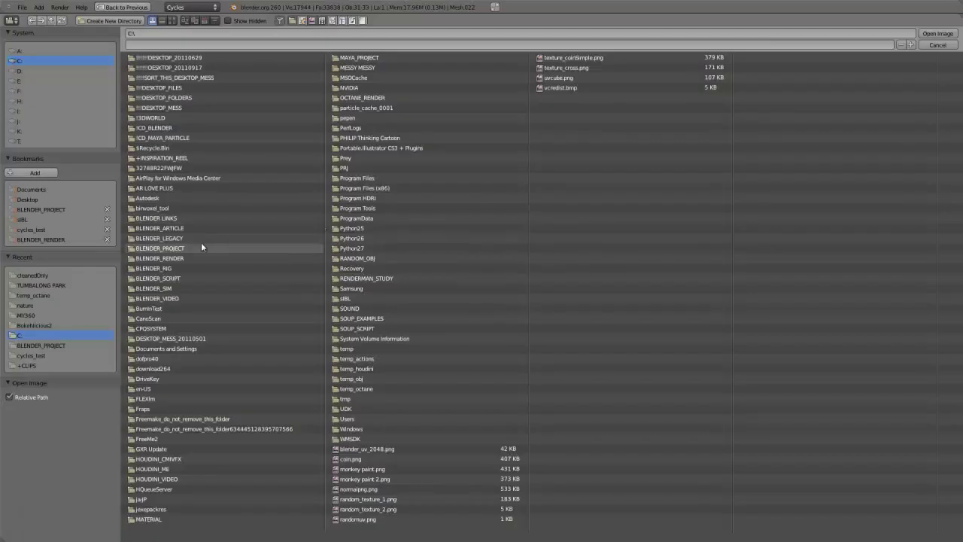
{"action": "left_click", "coordinate": [30, 315]}
{"action": "left_click", "coordinate": [152, 78]}
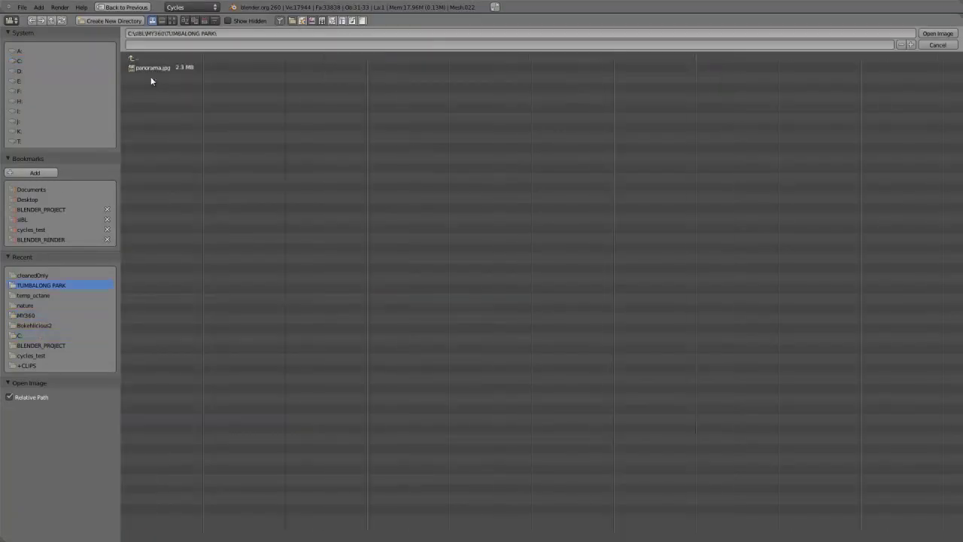
{"action": "double_click", "coordinate": [155, 69]}
{"action": "middle_click_drag", "start_coordinate": [437, 258], "coordinate": [425, 303]}
{"action": "middle_click_drag", "start_coordinate": [555, 327], "coordinate": [771, 325]}
Raise the world background strength to 2.240 and bring up the Render settings
{"action": "left_click_drag", "start_coordinate": [910, 313], "coordinate": [947, 315]}
{"action": "middle_click_drag", "start_coordinate": [452, 264], "coordinate": [482, 254]}
{"action": "scroll", "coordinate": [519, 258], "scroll_direction": "up", "scroll_amount": 1}
{"action": "scroll", "coordinate": [500, 252], "scroll_direction": "down", "scroll_amount": 1}
{"action": "left_click", "coordinate": [842, 106]}
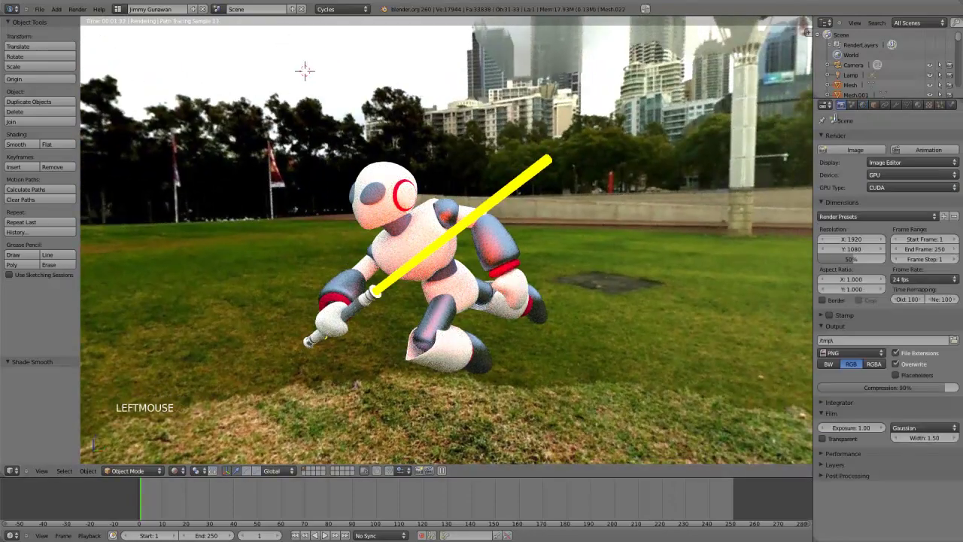
Set the render resolution to 1280 × 720
{"action": "left_click", "coordinate": [854, 238]}
{"action": "type", "text": "1280"}
{"action": "key", "text": "Tab"}
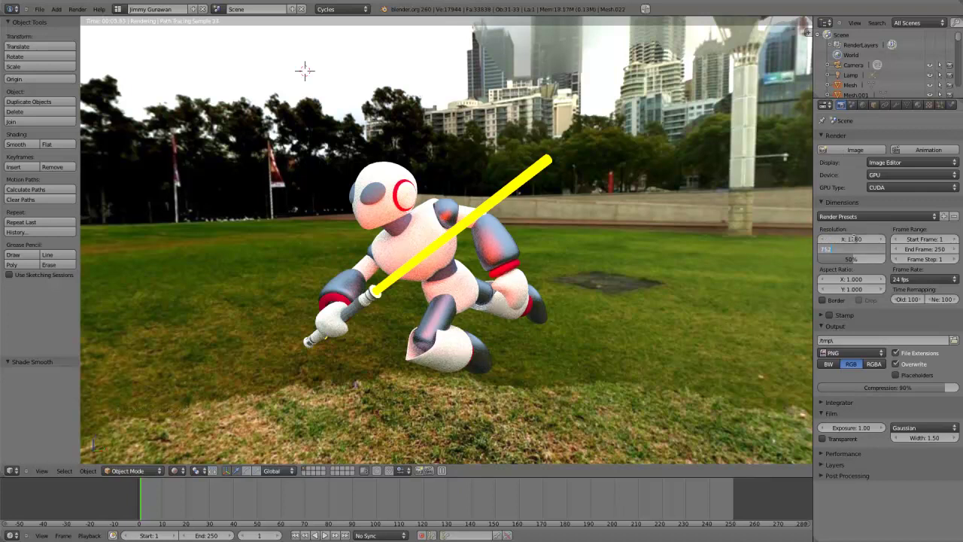
{"action": "type", "text": "720"}
{"action": "key", "text": "Return"}
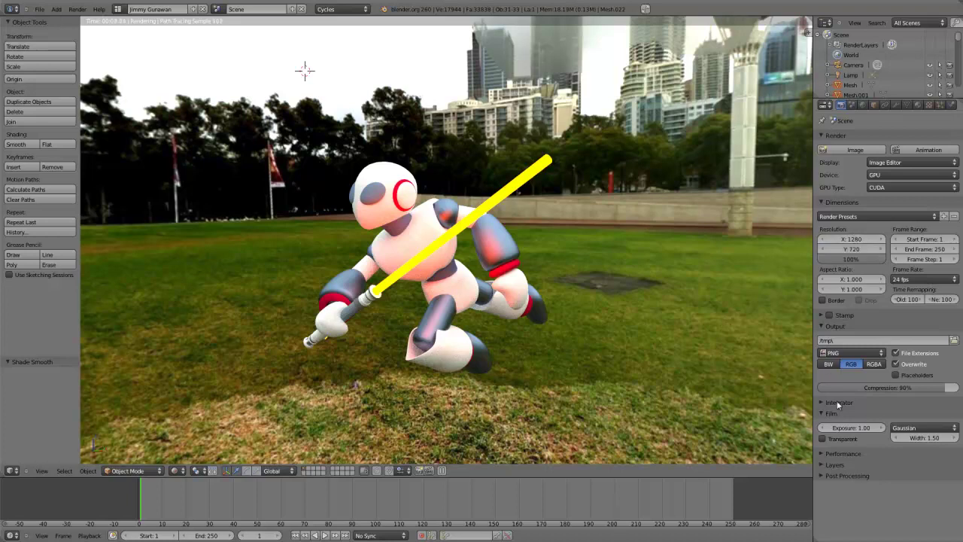
Raise the Integrator's final render samples from 10 to 100
{"action": "left_click", "coordinate": [837, 403]}
{"action": "scroll", "coordinate": [855, 413], "scroll_direction": "down", "scroll_amount": 4}
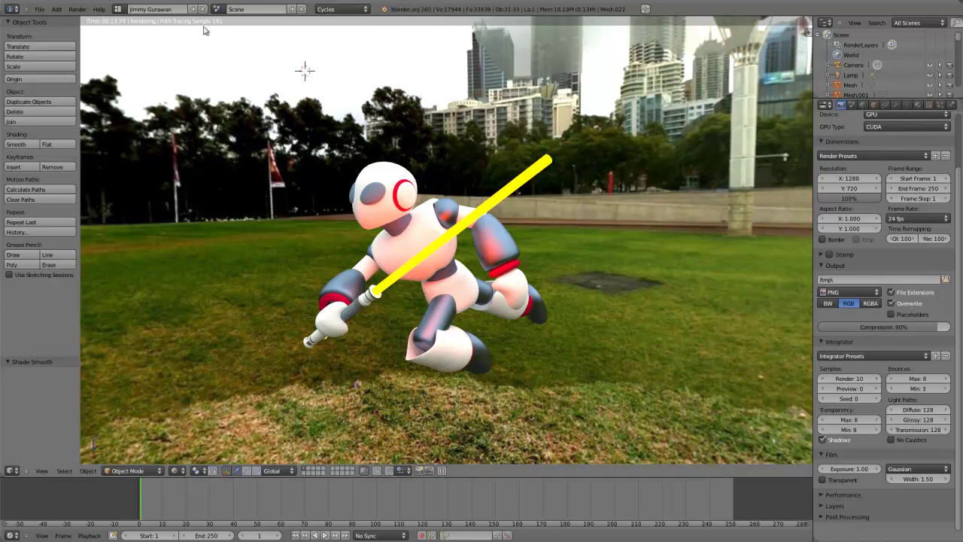
{"action": "left_click", "coordinate": [856, 380]}
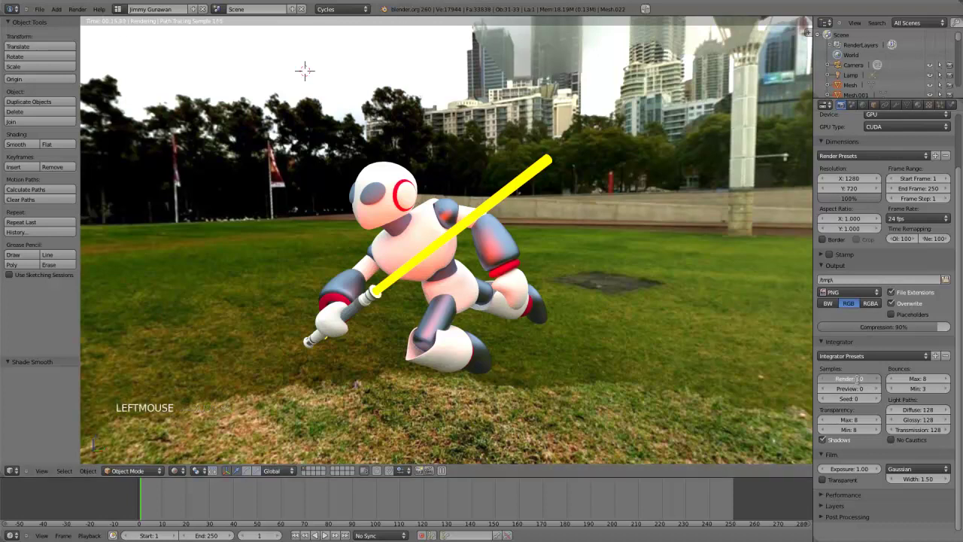
{"action": "type", "text": "100"}
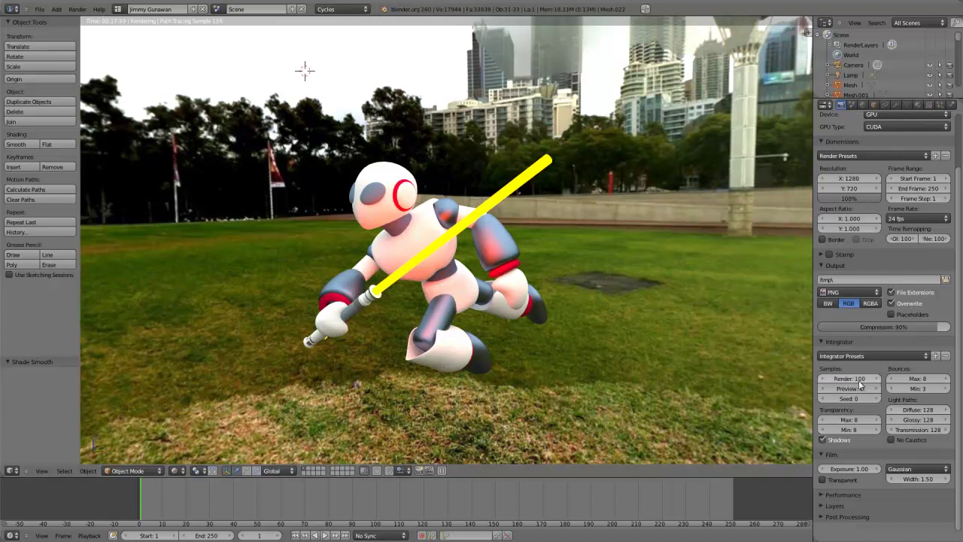
{"action": "key", "text": "Return"}
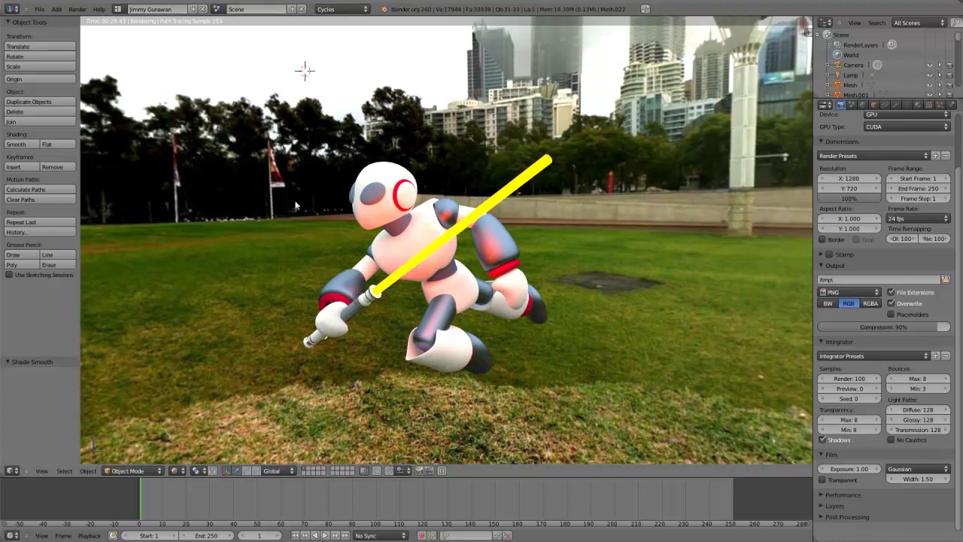
Align the camera to the view, fly it to frame the robot, and close the test render
{"action": "key", "text": "ctrl+alt+KP_0"}
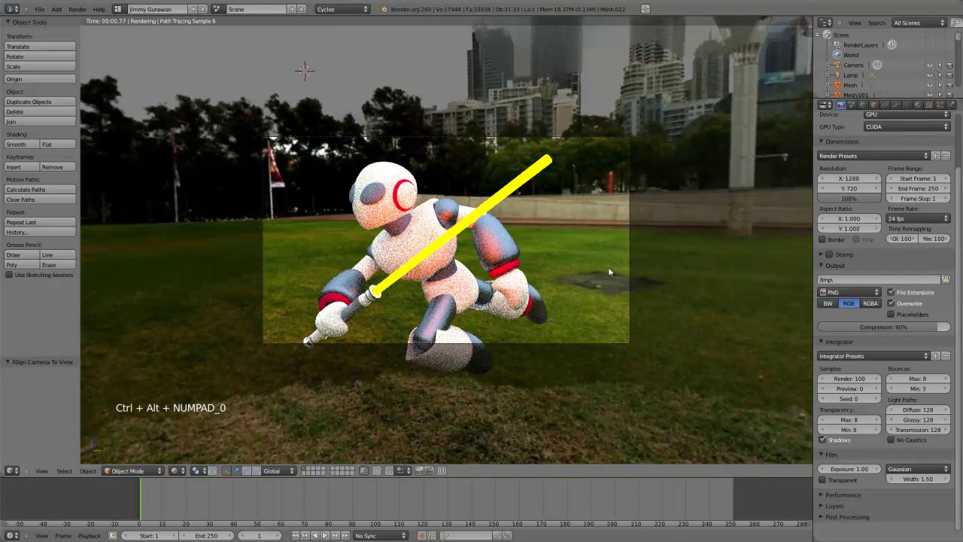
{"action": "right_click", "coordinate": [629, 270]}
{"action": "key", "text": "shift+f"}
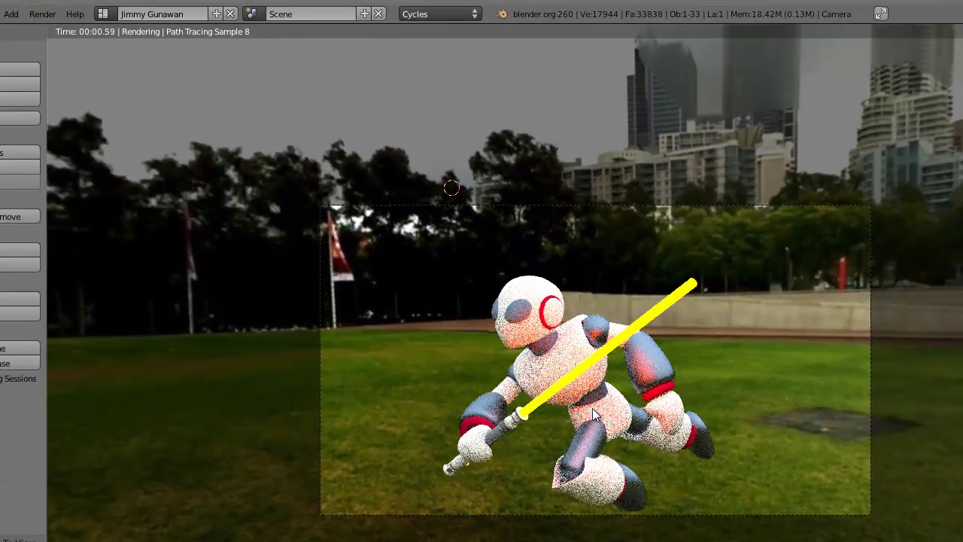
{"action": "left_click", "coordinate": [517, 338]}
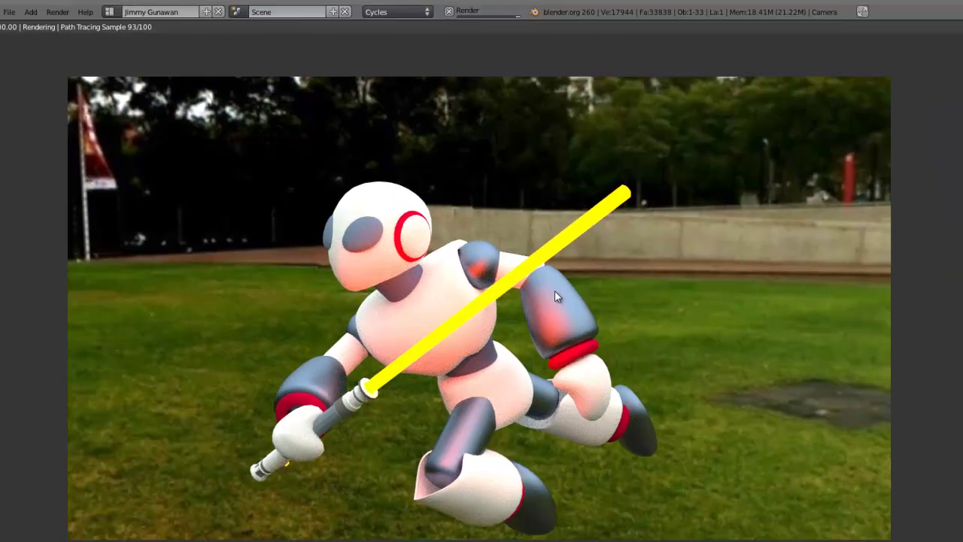
{"action": "key", "text": "Escape"}
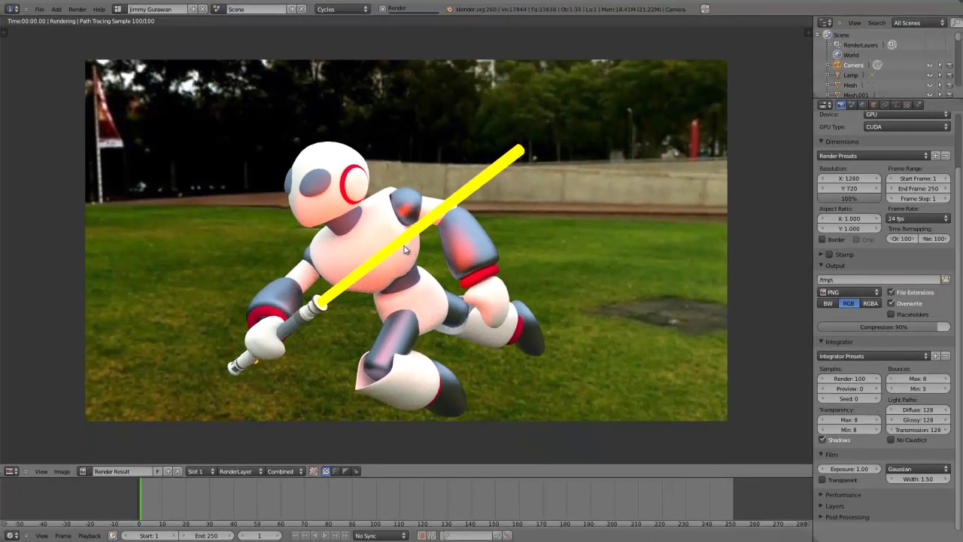
{"action": "key", "text": "Escape"}
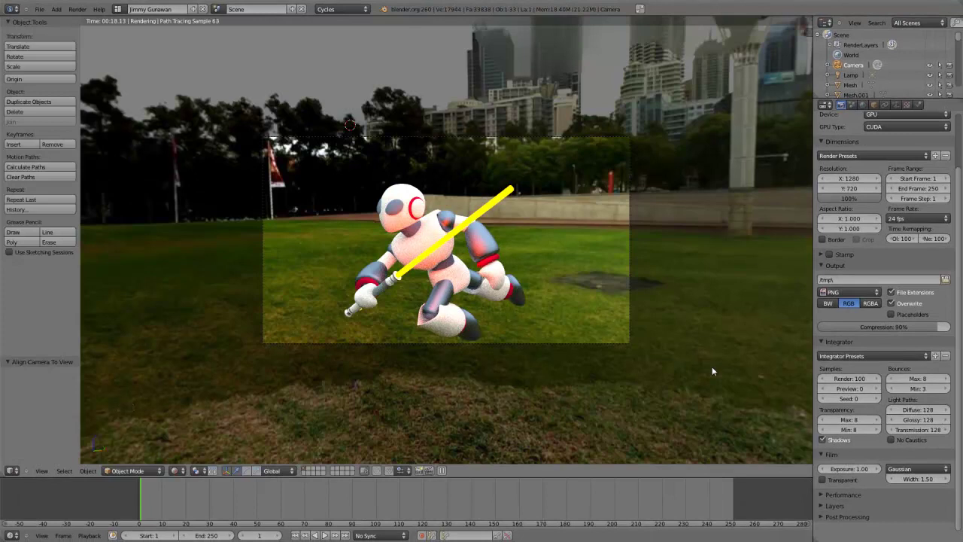
Enable Film Transparent and return to the camera view
{"action": "left_click", "coordinate": [827, 480]}
{"action": "middle_click_drag", "start_coordinate": [451, 286], "coordinate": [474, 289]}
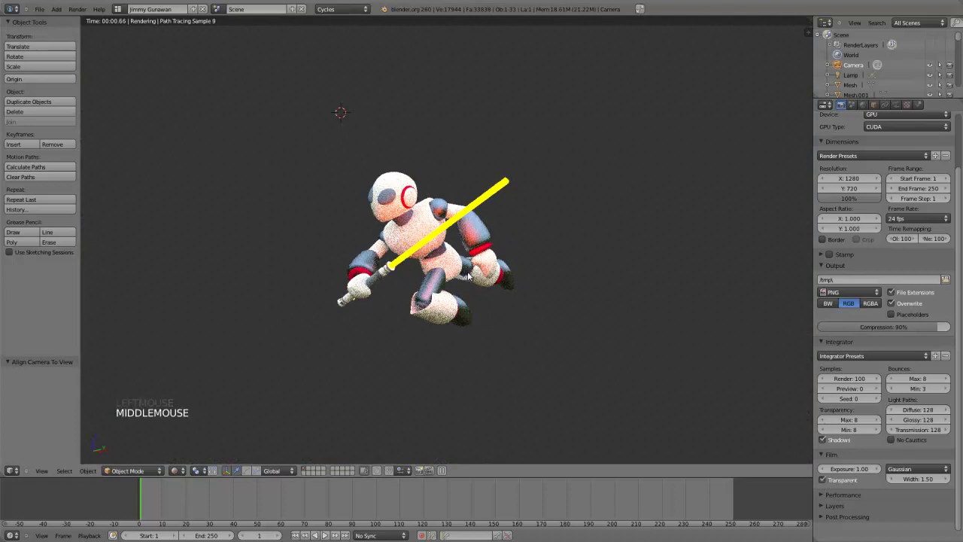
{"action": "key", "text": "KP_0"}
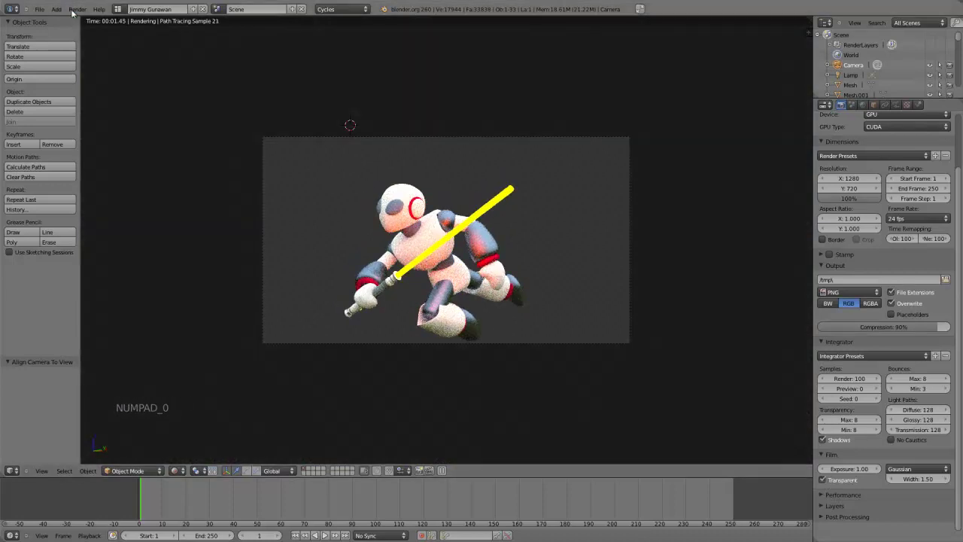
Render the image, check its alpha silhouette, then go back to RGB and the 3D view
{"action": "left_click", "coordinate": [78, 9]}
{"action": "left_click", "coordinate": [91, 22]}
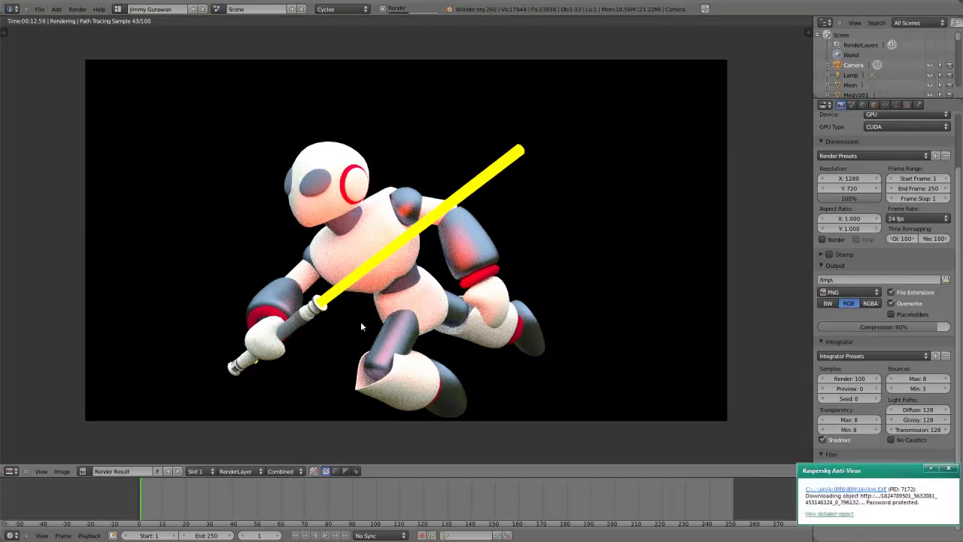
{"action": "left_click", "coordinate": [948, 470]}
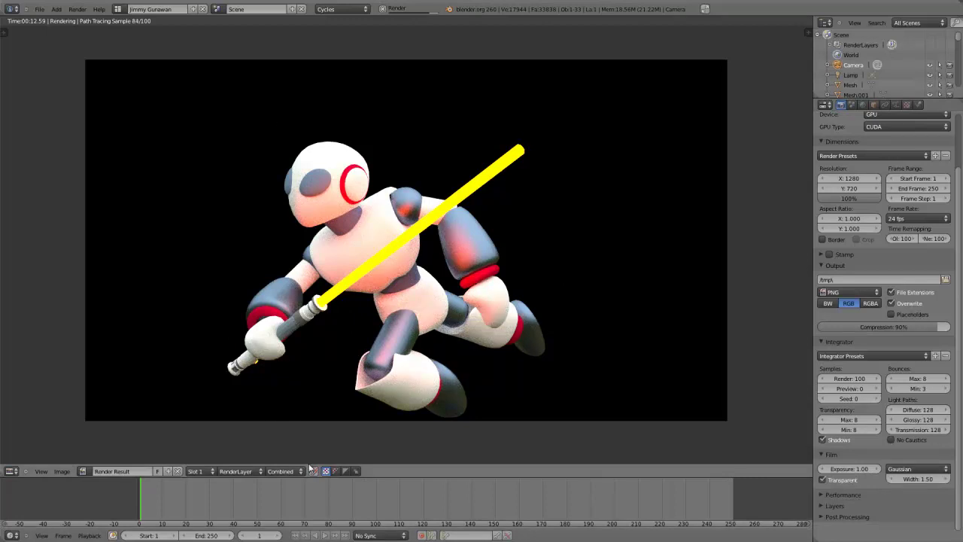
{"action": "left_click", "coordinate": [346, 471]}
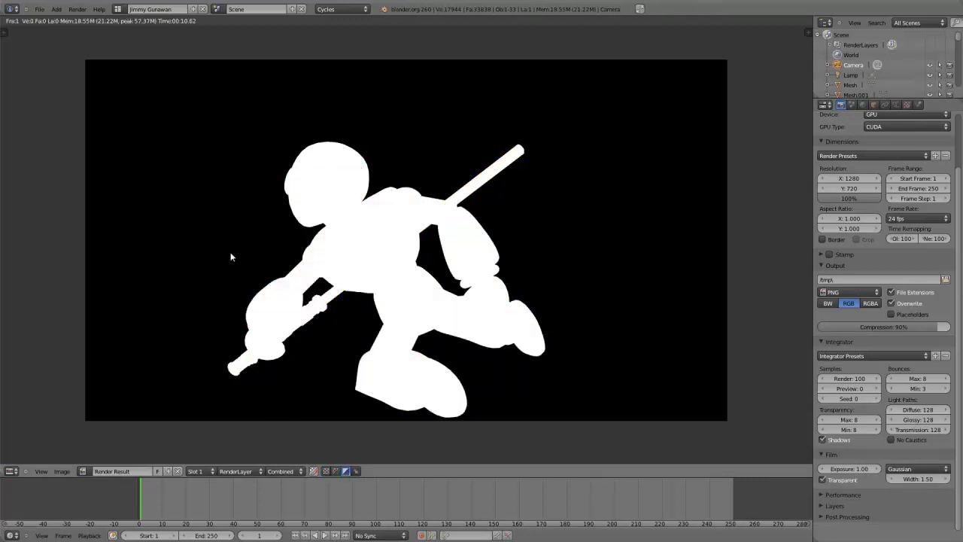
{"action": "left_click", "coordinate": [326, 472]}
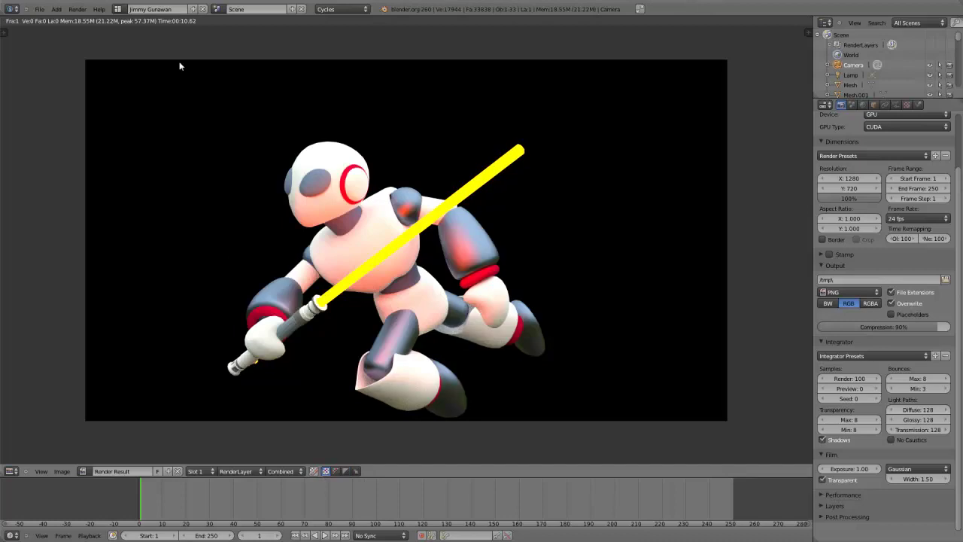
{"action": "key", "text": "Escape"}
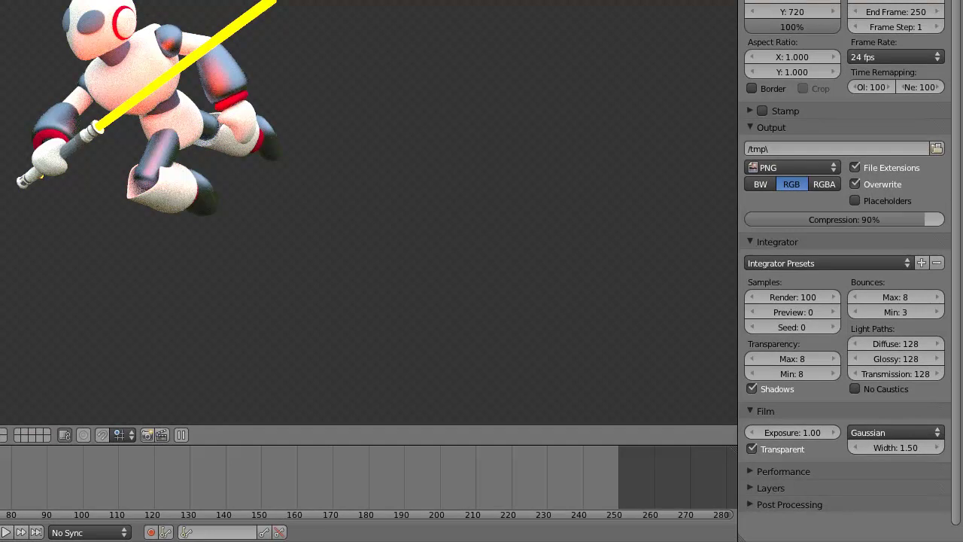
Turn Film Transparent off so the park panorama shows behind the robot
{"action": "left_click", "coordinate": [770, 448]}
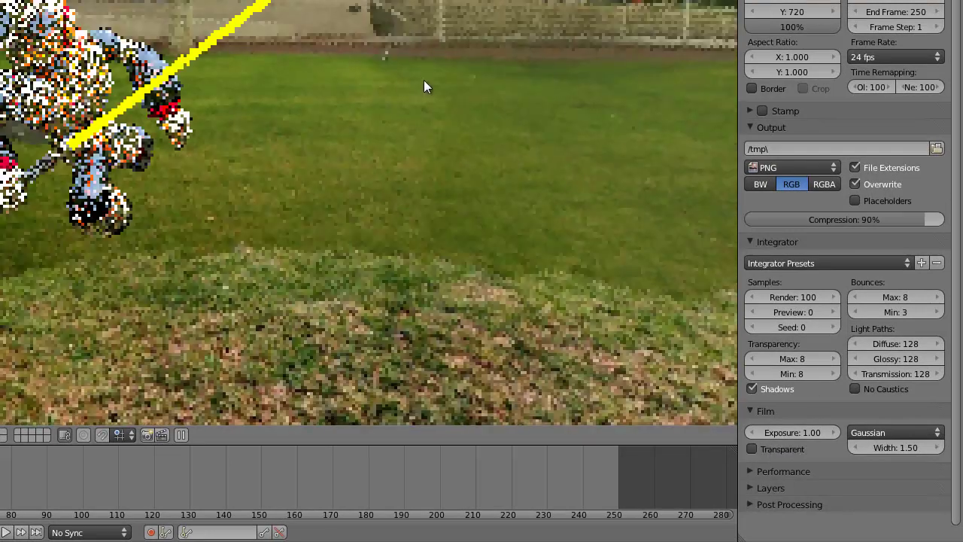
{"action": "middle_click_drag", "start_coordinate": [424, 80], "coordinate": [264, 106]}
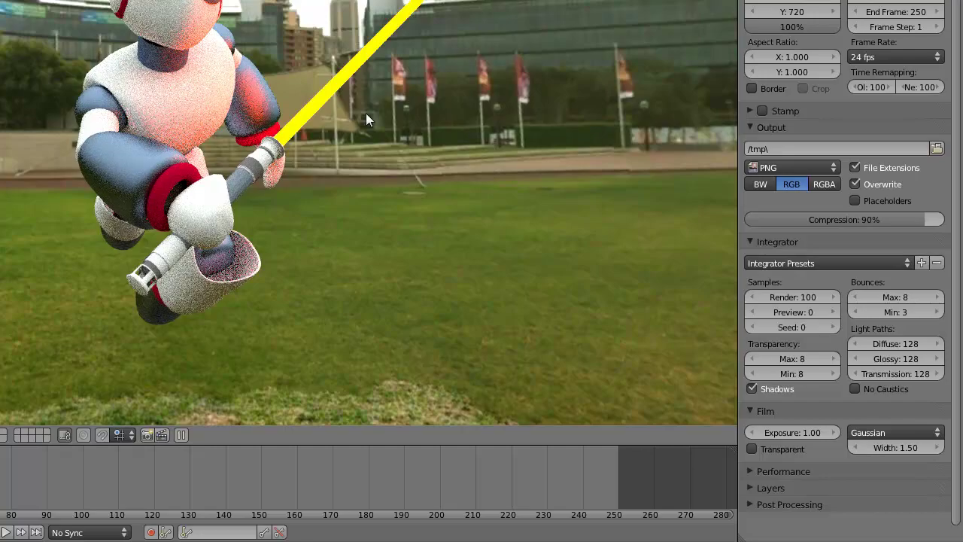
{"action": "middle_click_drag", "start_coordinate": [368, 121], "coordinate": [367, 161]}
Zoom out and pan around to survey the park scenery
{"action": "scroll", "coordinate": [365, 159], "scroll_direction": "down", "scroll_amount": 1}
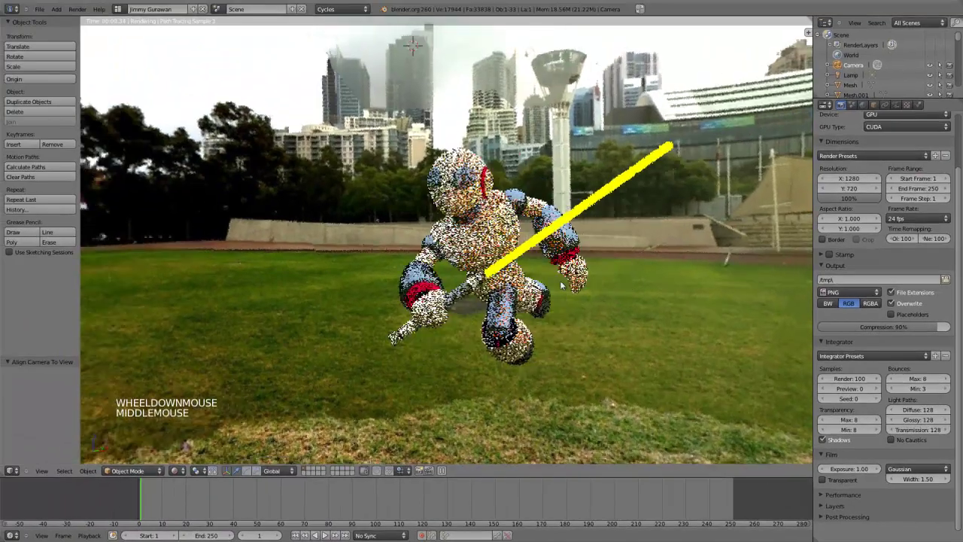
{"action": "middle_click_drag", "start_coordinate": [562, 286], "coordinate": [527, 283]}
{"action": "scroll", "coordinate": [473, 286], "scroll_direction": "down", "scroll_amount": 1}
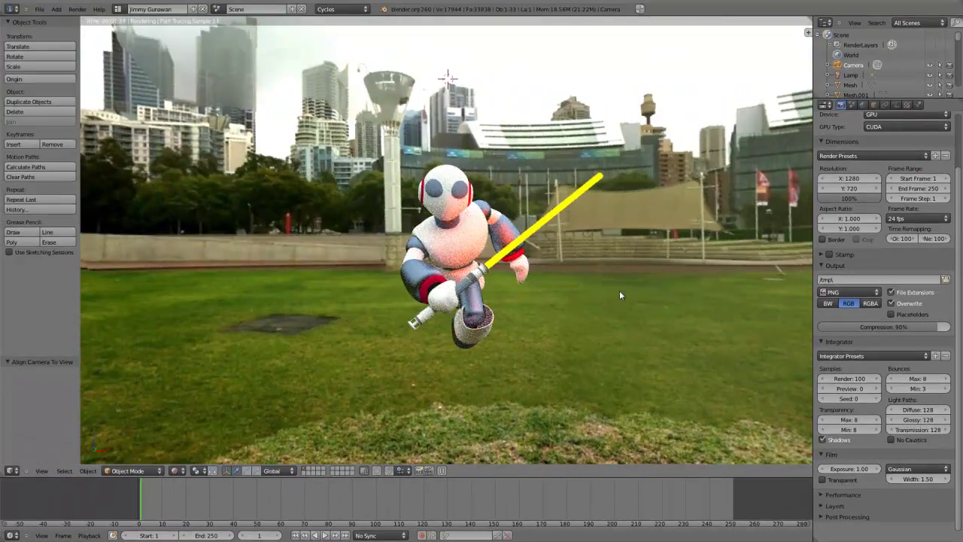
{"action": "middle_click_drag", "start_coordinate": [622, 295], "coordinate": [564, 318], "text": "shift"}
{"action": "scroll", "coordinate": [563, 317], "scroll_direction": "up", "scroll_amount": 1}
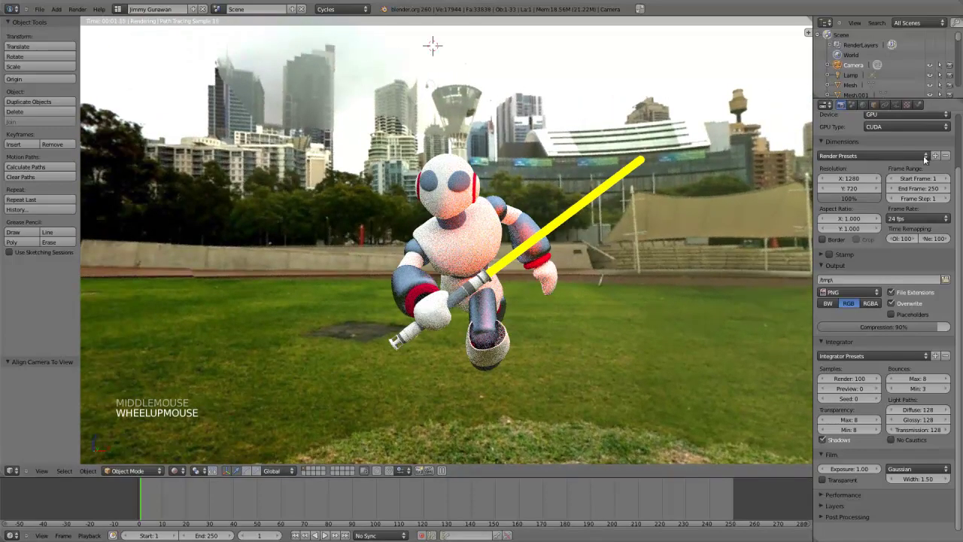
Set the world panorama's Mapping Z rotation to 0.21 so towers sit behind the robot
{"action": "left_click", "coordinate": [957, 162]}
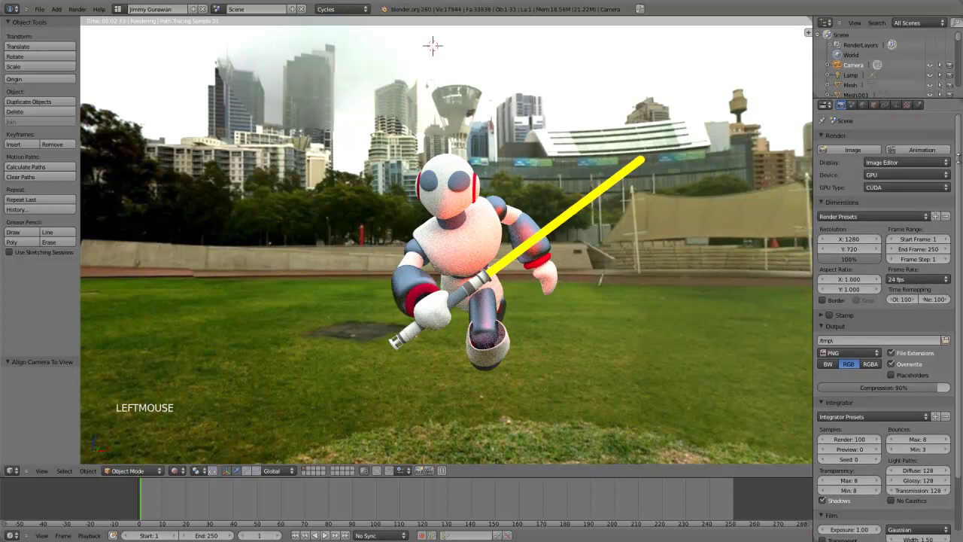
{"action": "left_click", "coordinate": [864, 105]}
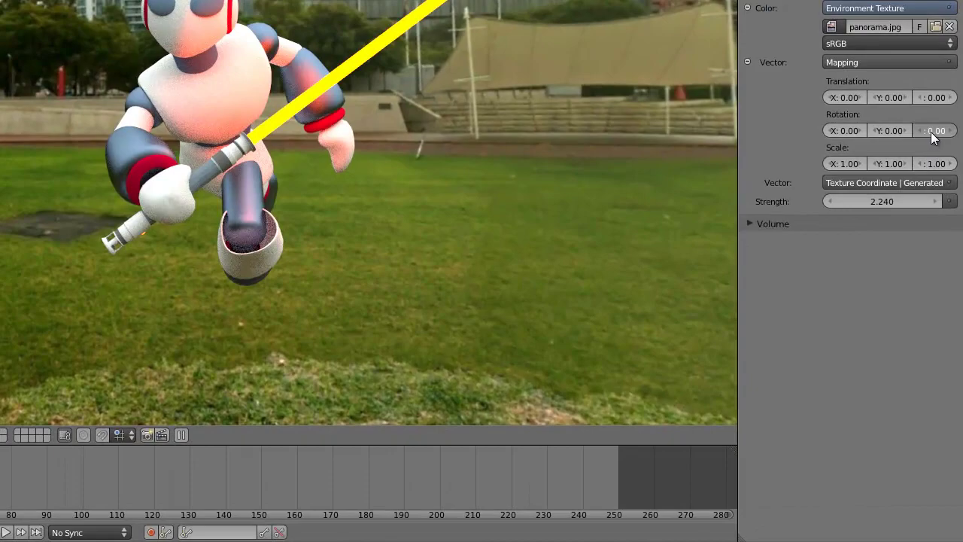
{"action": "mouse_move", "coordinate": [931, 132]}
{"action": "left_mouse_down"}
{"action": "mouse_move", "coordinate": [958, 133]}
{"action": "mouse_move", "coordinate": [909, 134]}
{"action": "mouse_move", "coordinate": [928, 135]}
{"action": "left_mouse_up"}
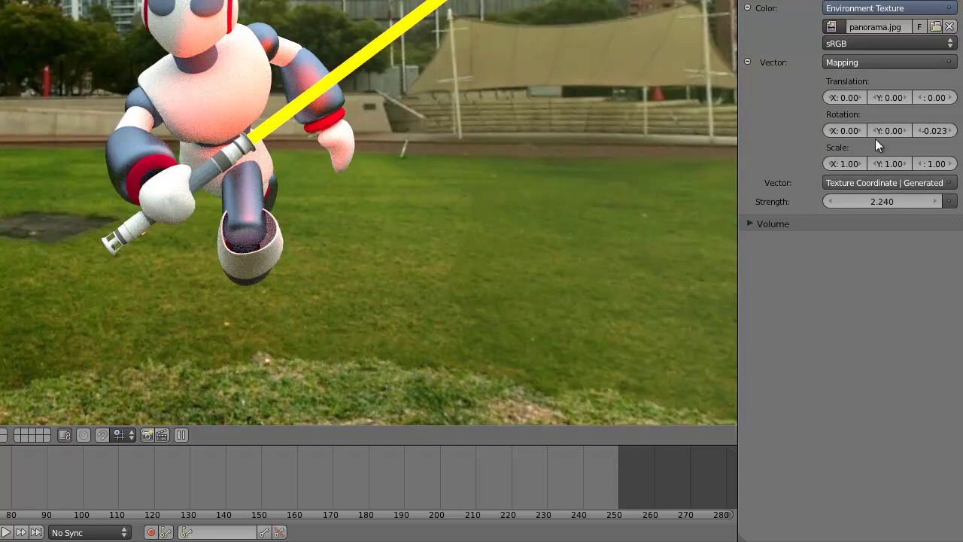
{"action": "left_click_drag", "start_coordinate": [941, 133], "coordinate": [954, 134]}
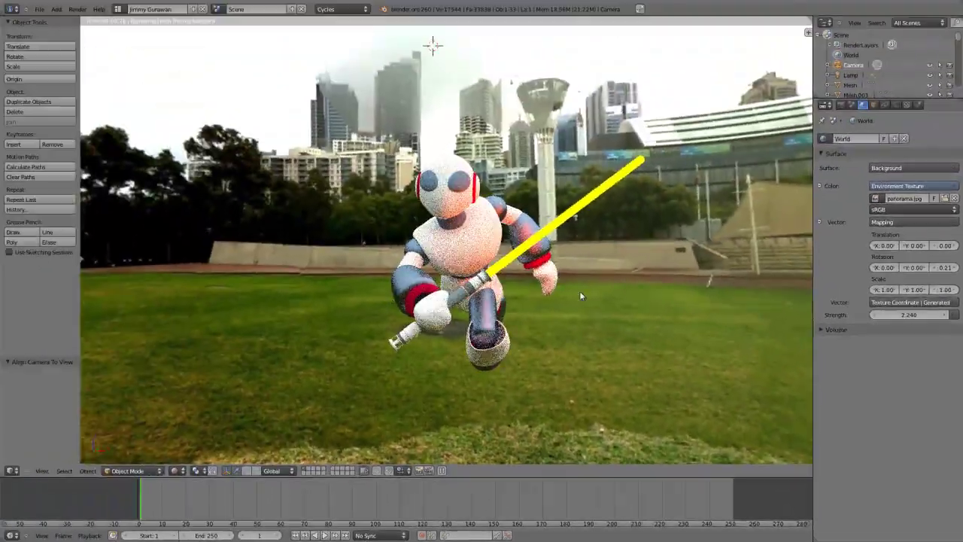
{"action": "mouse_move", "coordinate": [580, 290]}
{"action": "middle_mouse_down"}
{"action": "mouse_move", "coordinate": [567, 295]}
{"action": "mouse_move", "coordinate": [559, 281]}
{"action": "mouse_move", "coordinate": [566, 295]}
{"action": "middle_mouse_up"}
{"action": "scroll", "coordinate": [568, 297], "scroll_direction": "up", "scroll_amount": 1, "text": "shift"}
{"action": "scroll", "coordinate": [568, 297], "scroll_direction": "up", "scroll_amount": 1}
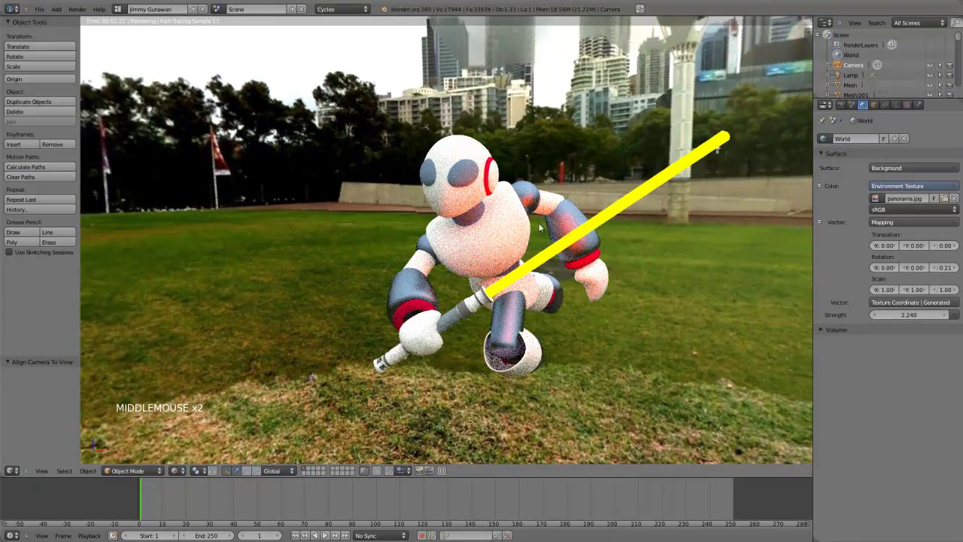
{"action": "middle_click_drag", "start_coordinate": [543, 230], "coordinate": [552, 240]}
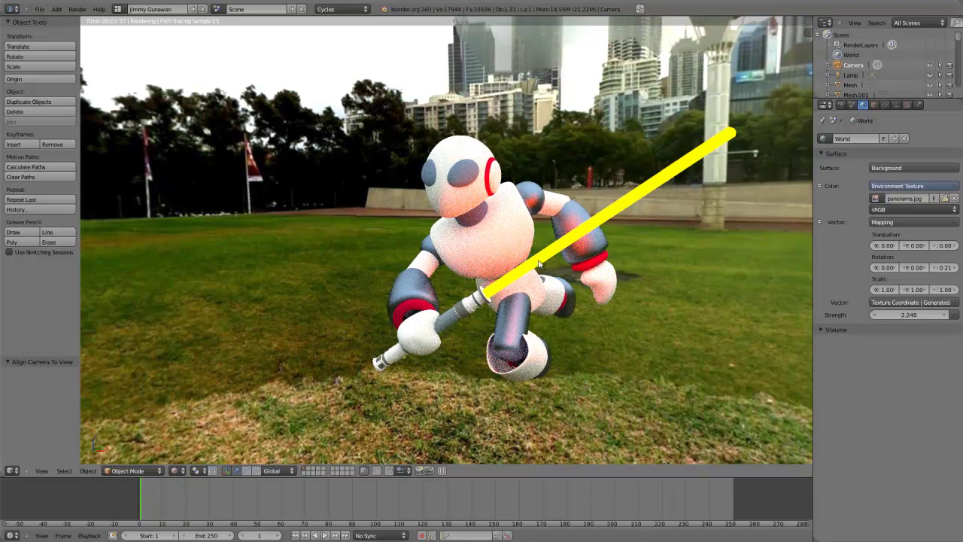